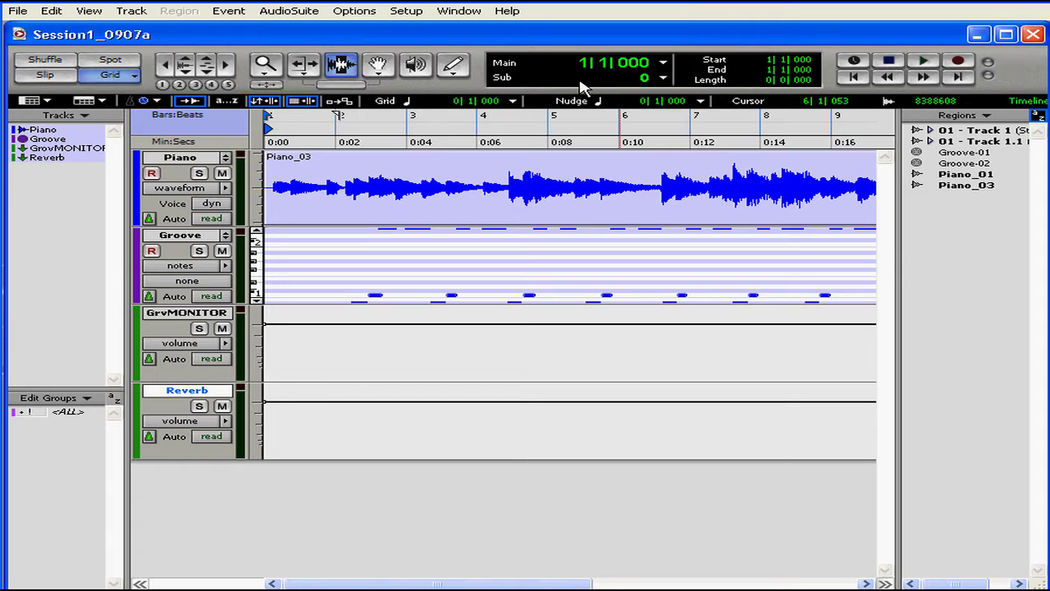
Show all timeline rulers, then hide every ruler except Bars:Beats.
{"action": "left_click", "coordinate": [101, 102]}
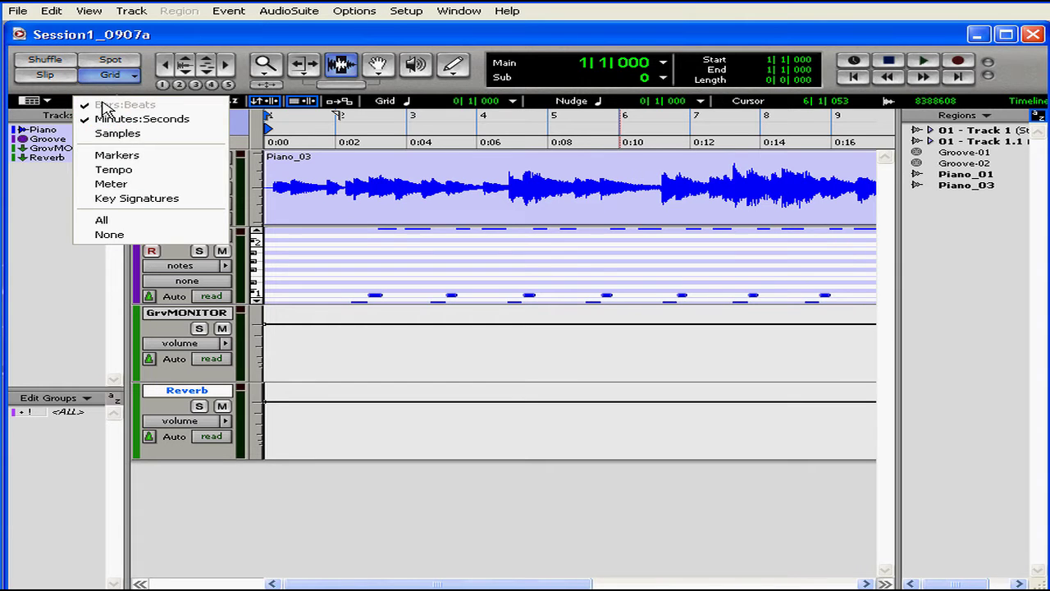
{"action": "left_click", "coordinate": [103, 220]}
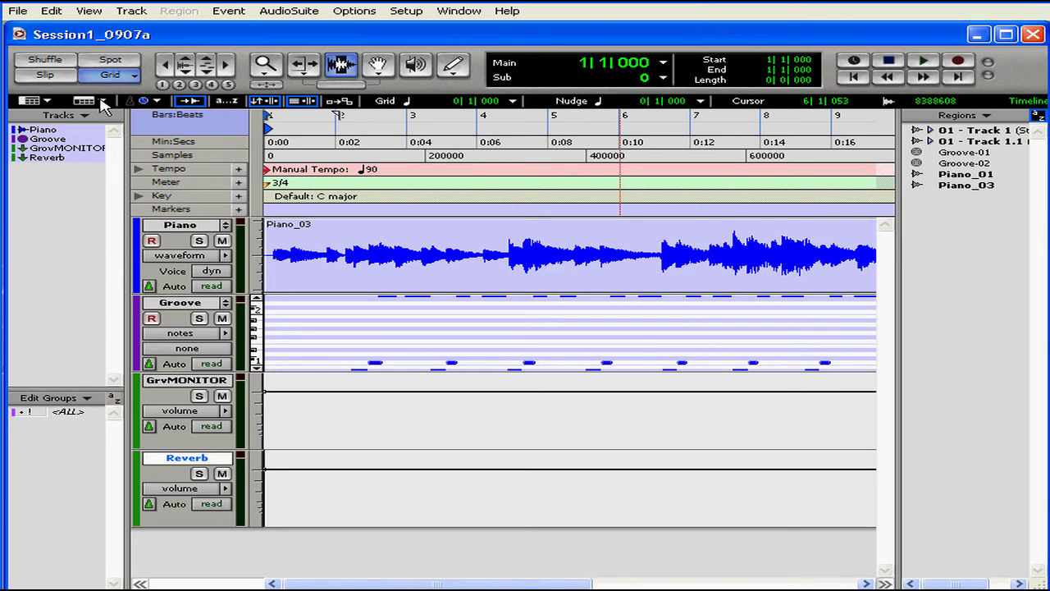
{"action": "left_click", "coordinate": [103, 102]}
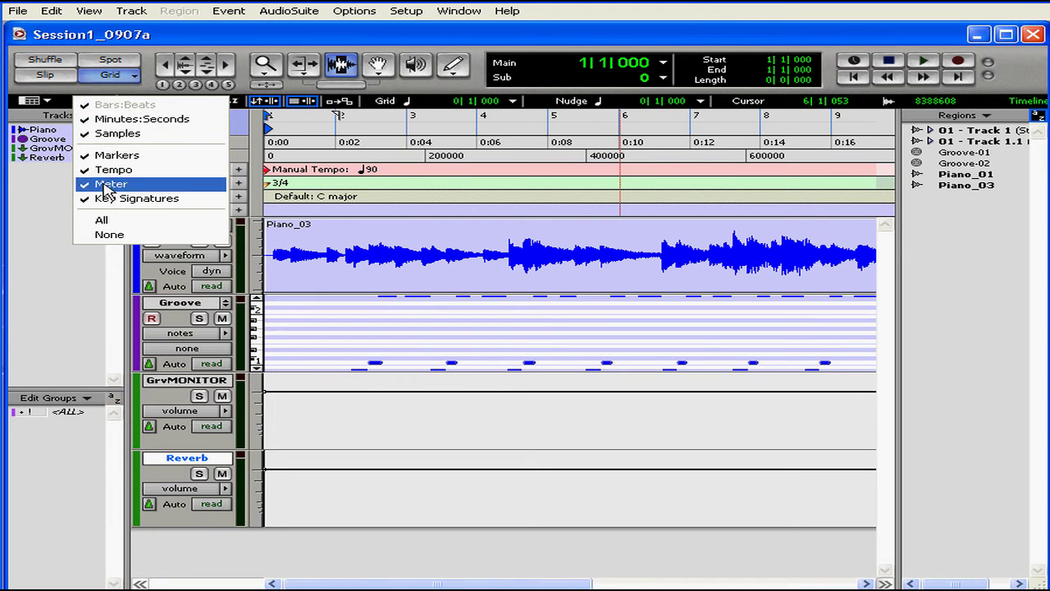
{"action": "left_click", "coordinate": [107, 234]}
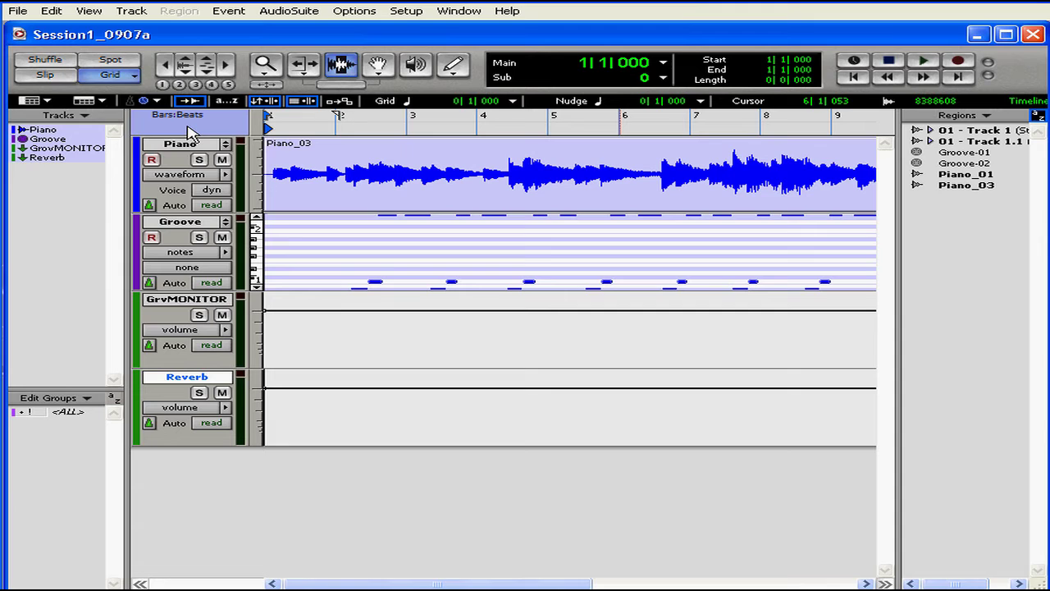
Look through the View menu and close it without changes.
{"action": "left_click", "coordinate": [88, 11]}
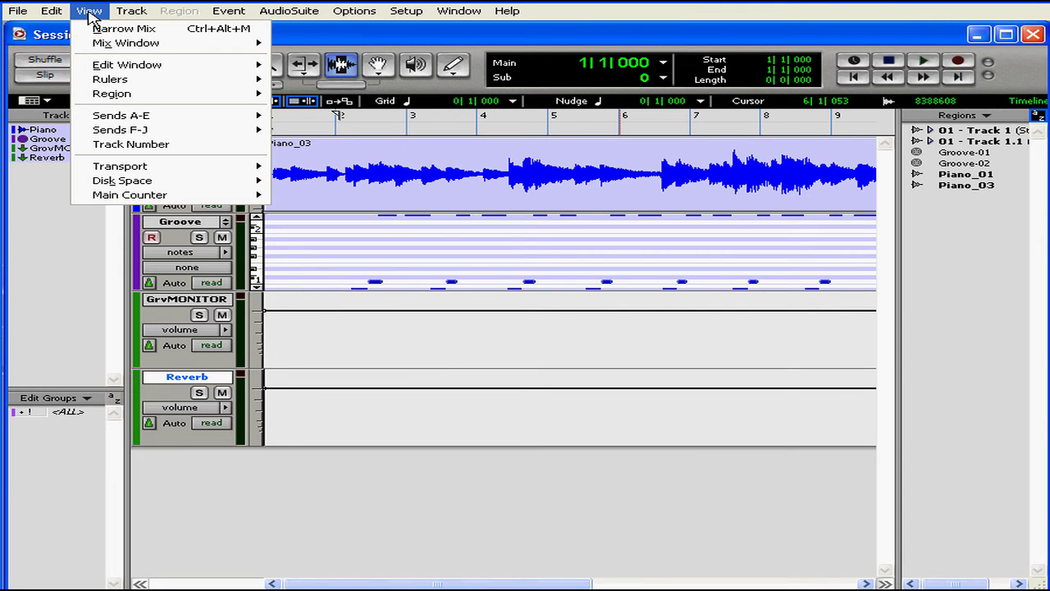
{"action": "mouse_move", "coordinate": [140, 83]}
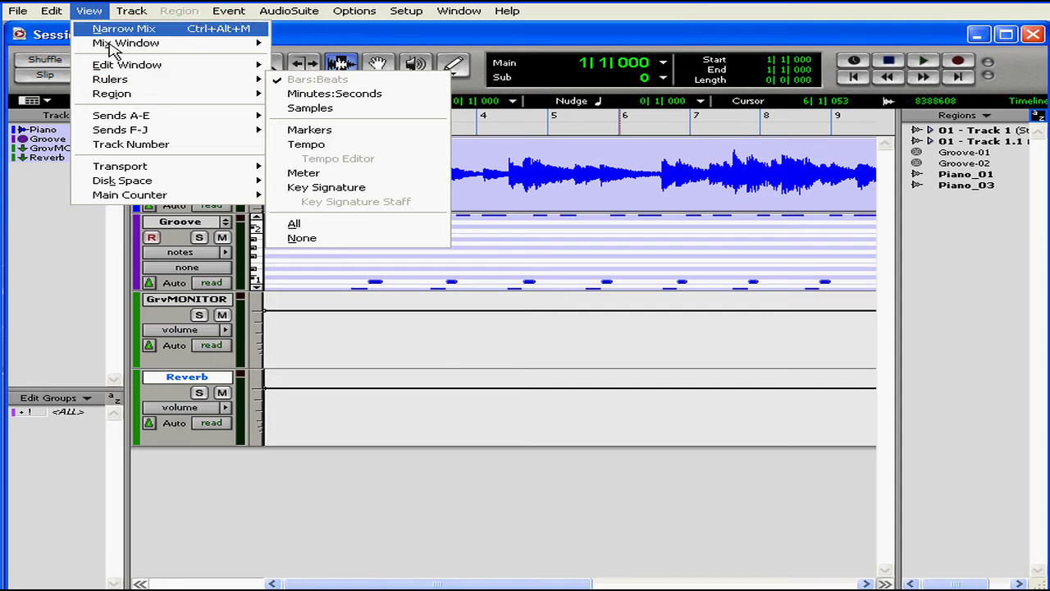
{"action": "left_click", "coordinate": [88, 11]}
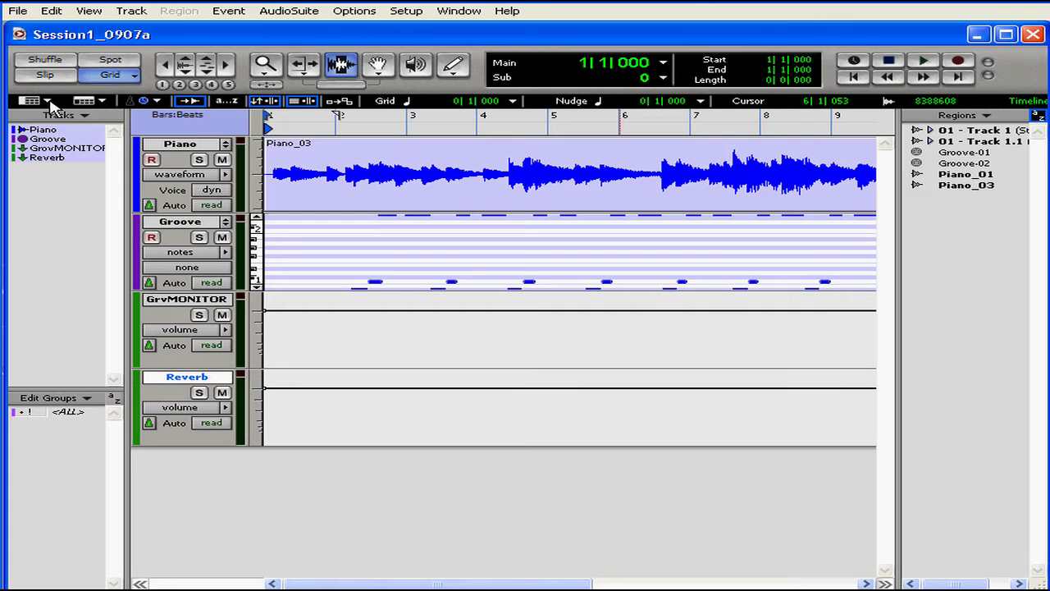
Add the Comments, Inserts and Sends F-J columns to the Edit window.
{"action": "left_click", "coordinate": [47, 101]}
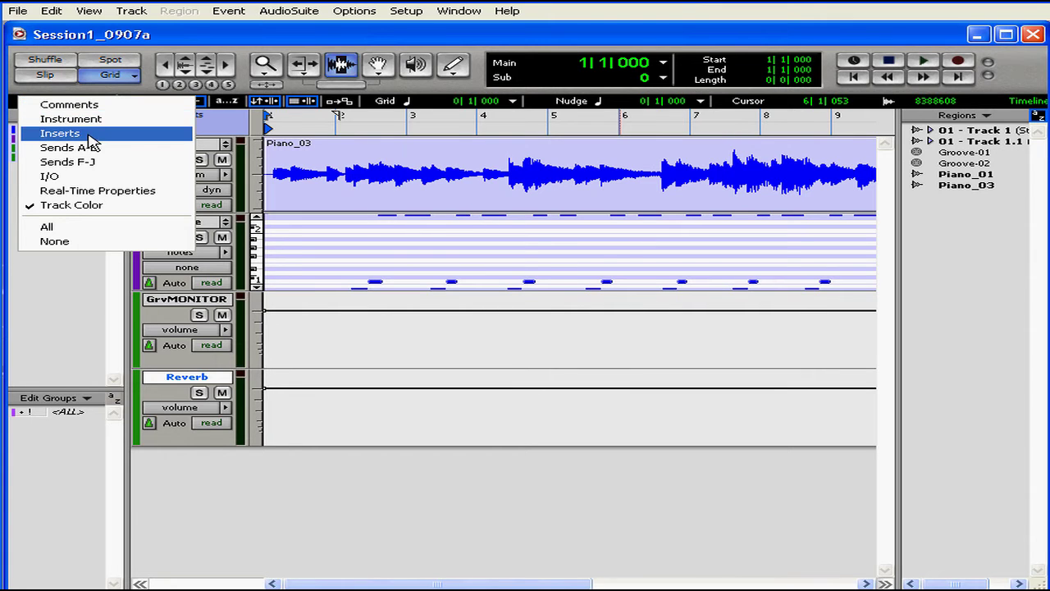
{"action": "left_click", "coordinate": [77, 104]}
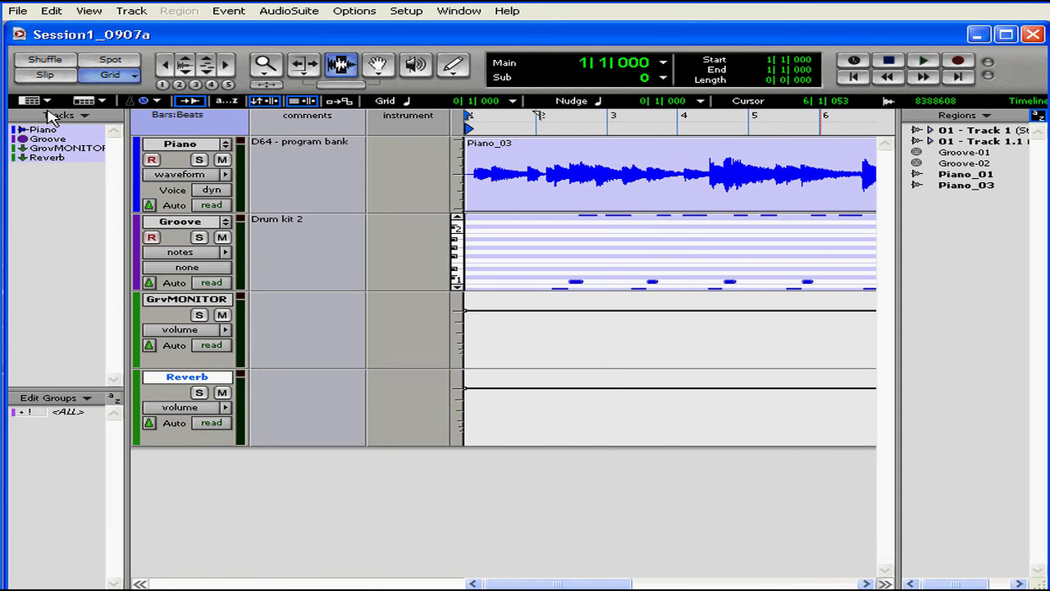
{"action": "left_click", "coordinate": [47, 104]}
{"action": "left_click", "coordinate": [51, 132]}
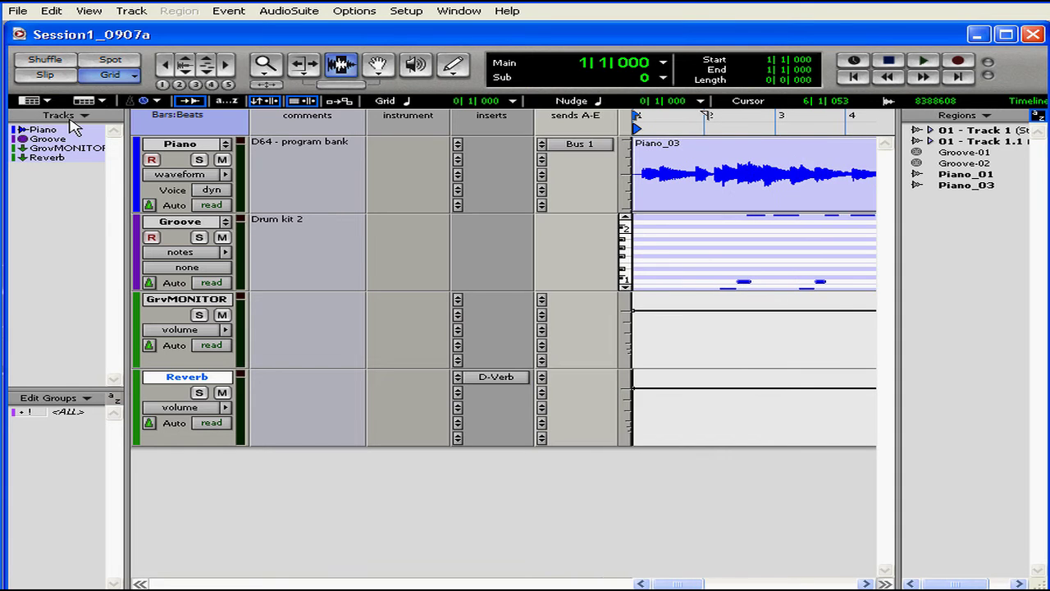
{"action": "left_click", "coordinate": [63, 115]}
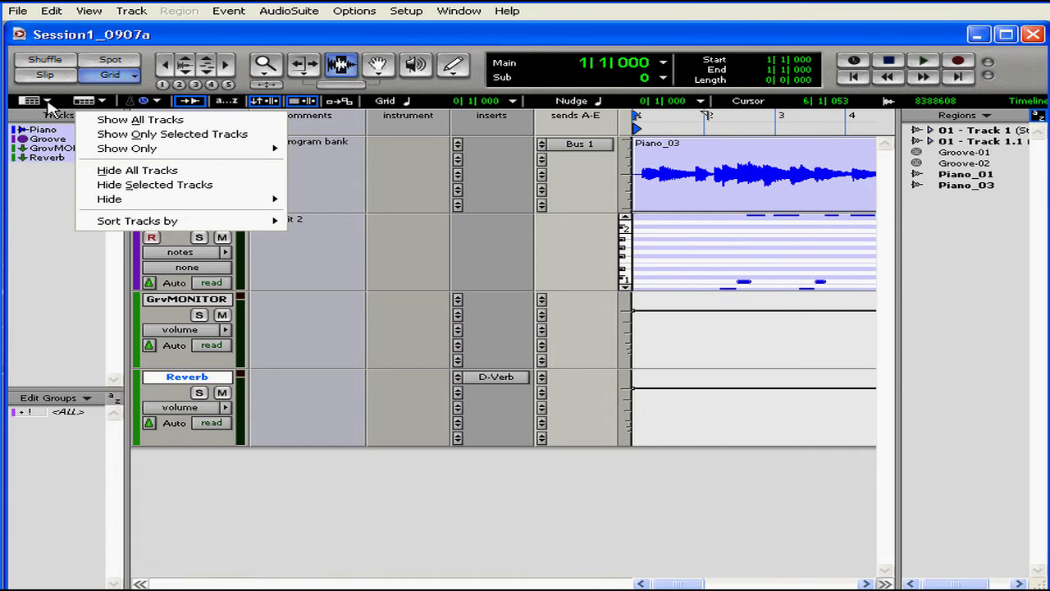
{"action": "left_click", "coordinate": [39, 101]}
{"action": "left_click", "coordinate": [58, 162]}
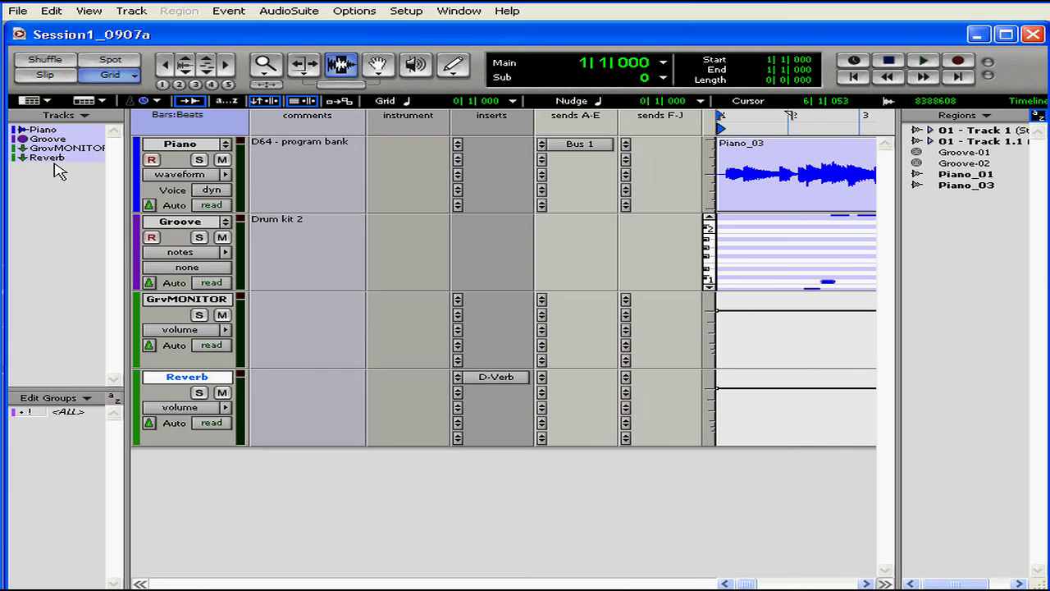
Add the I/O and Real-Time Properties columns, then hide all optional columns.
{"action": "left_click", "coordinate": [50, 102]}
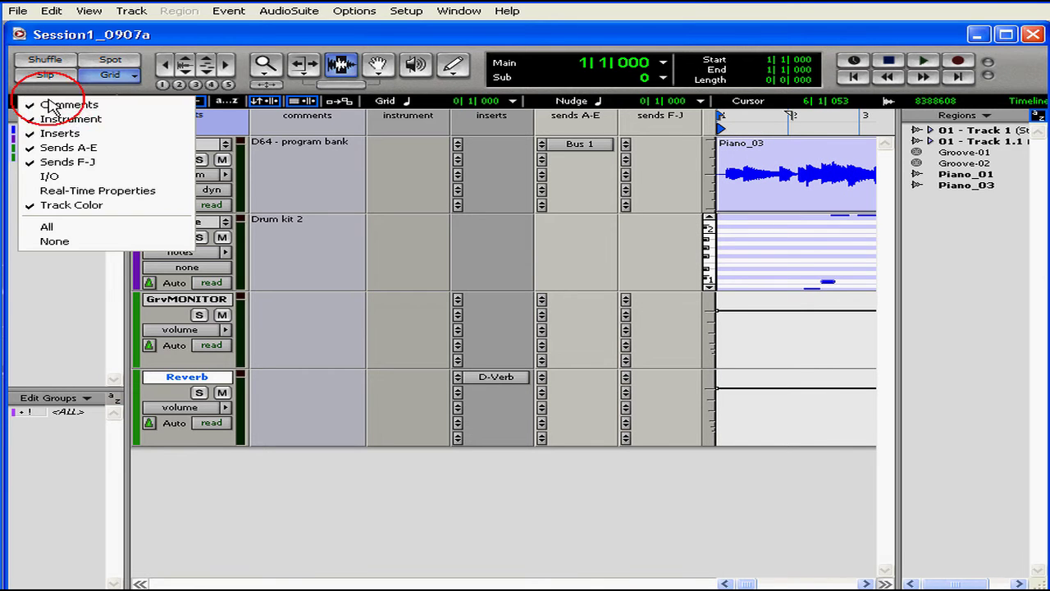
{"action": "left_click", "coordinate": [47, 176]}
{"action": "left_click", "coordinate": [37, 100]}
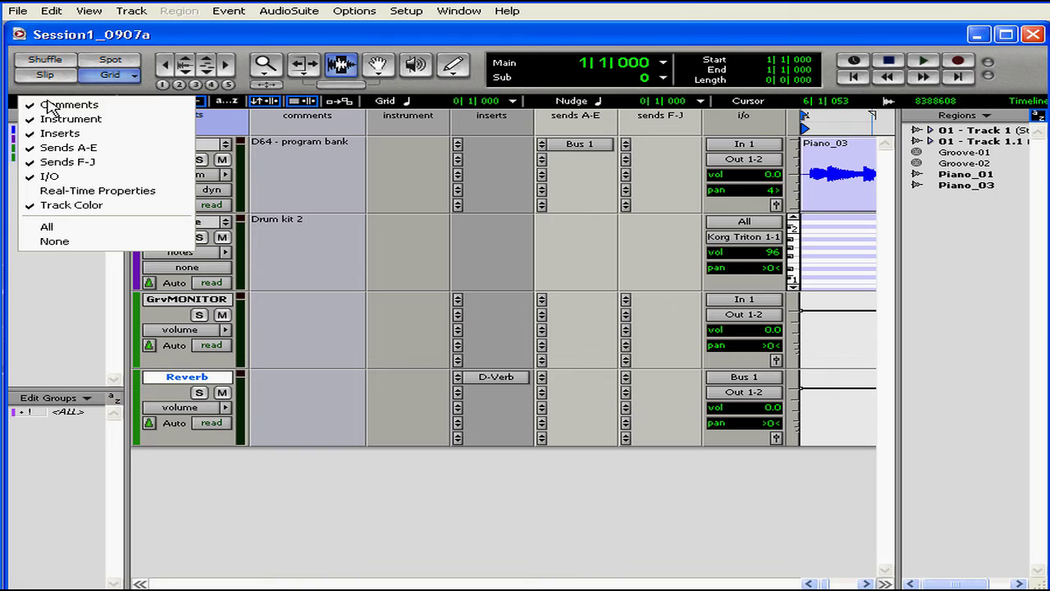
{"action": "left_click", "coordinate": [54, 192]}
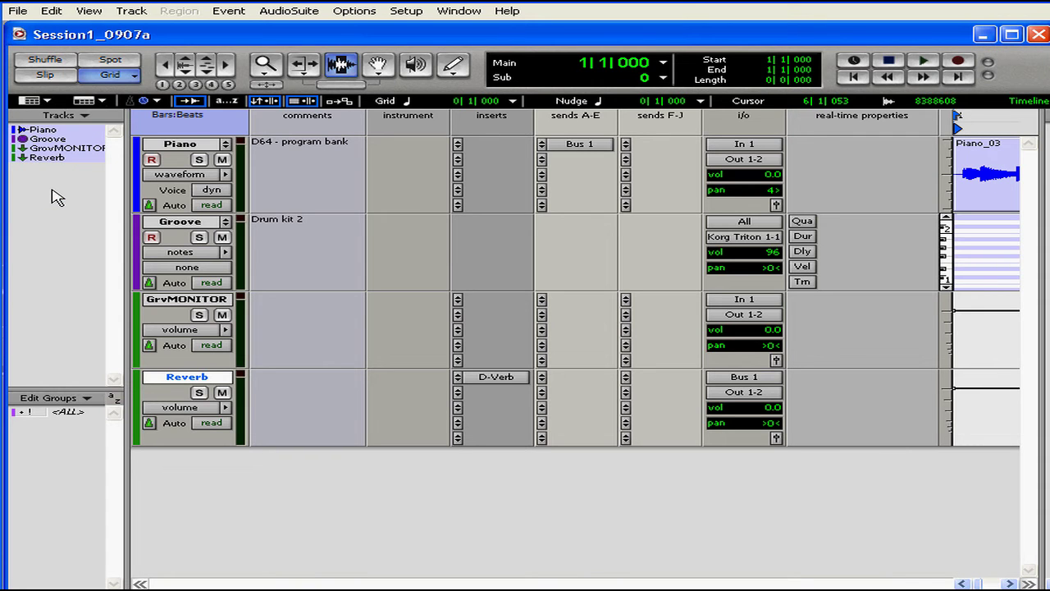
{"action": "left_click", "coordinate": [45, 101]}
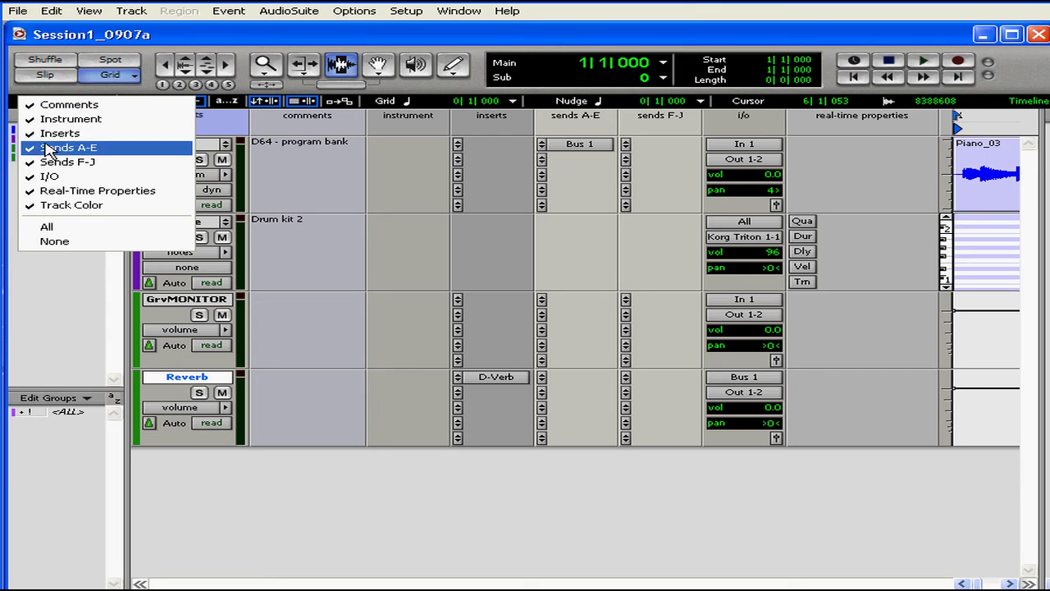
{"action": "left_click", "coordinate": [51, 245]}
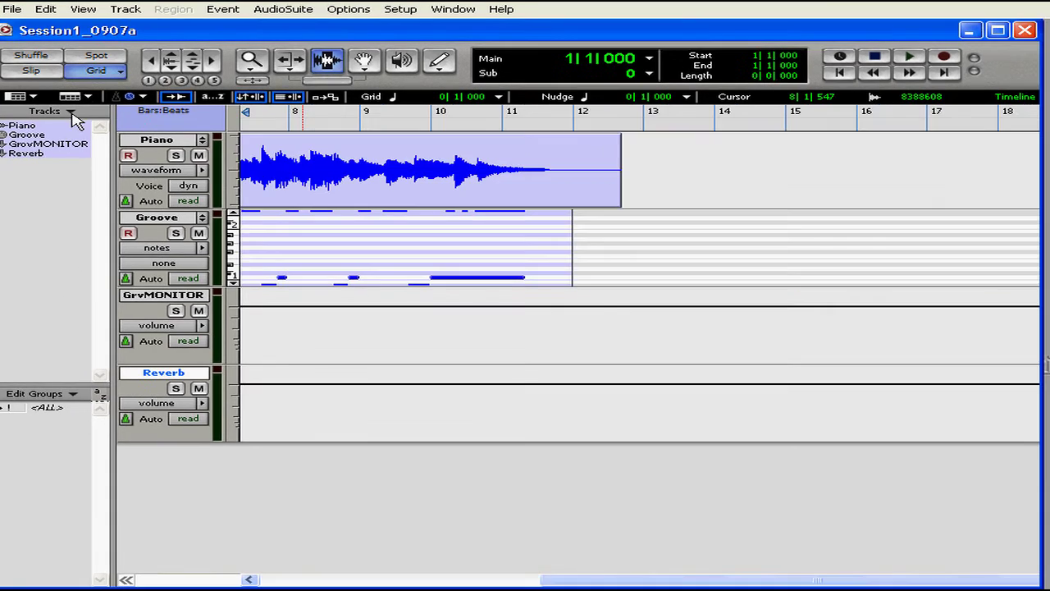
{"action": "left_click", "coordinate": [71, 114]}
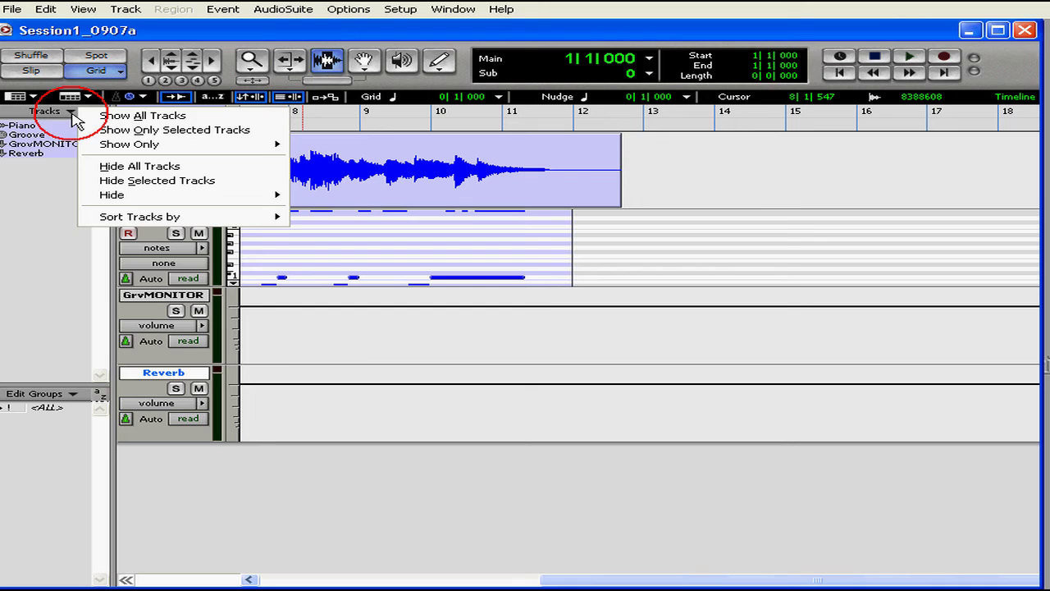
{"action": "left_click", "coordinate": [128, 131]}
{"action": "left_click", "coordinate": [71, 115]}
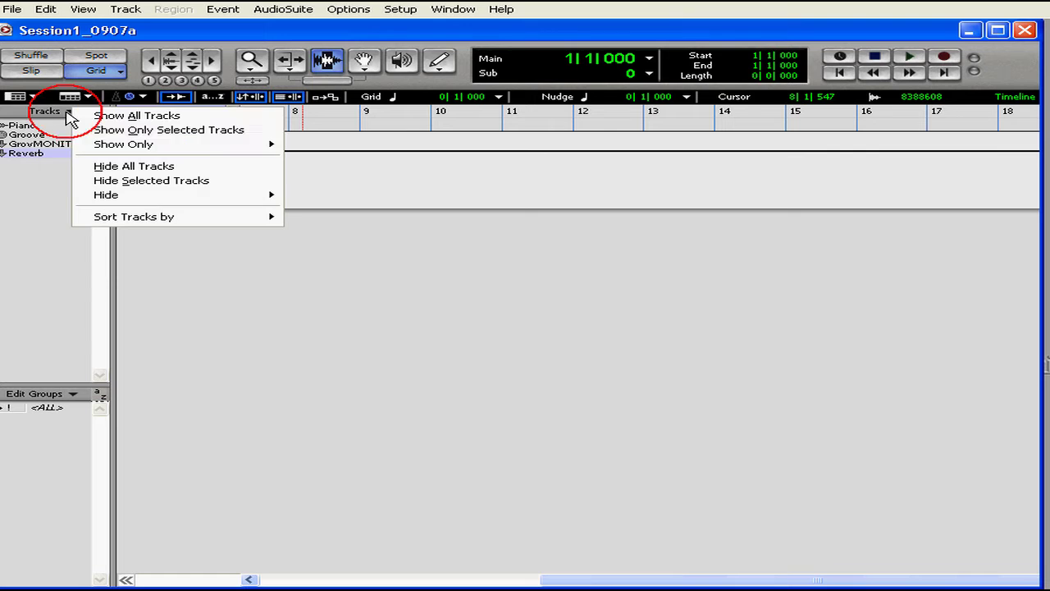
{"action": "mouse_move", "coordinate": [120, 154]}
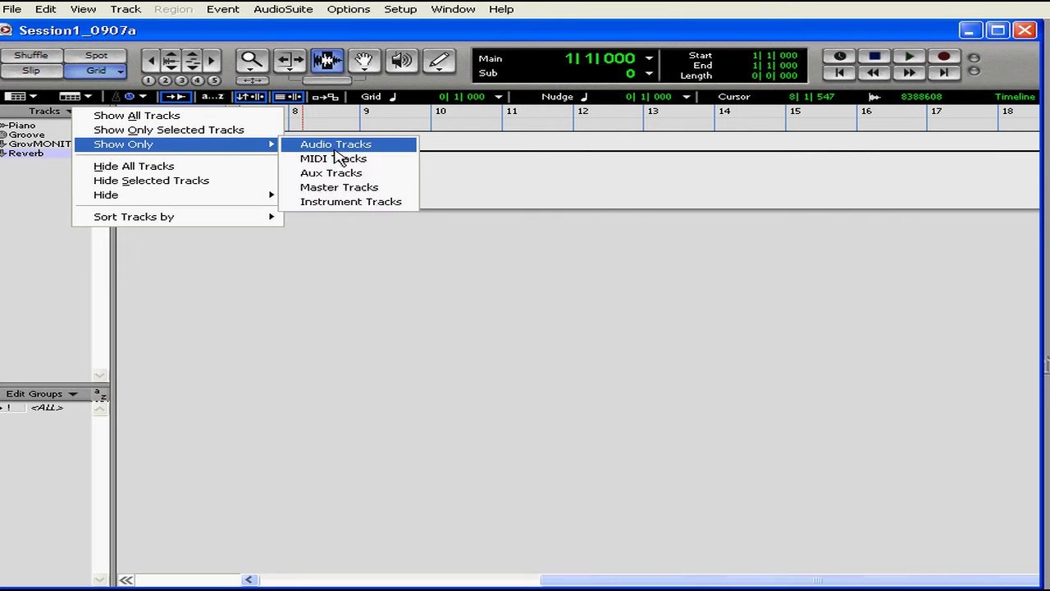
{"action": "left_click", "coordinate": [333, 146]}
{"action": "left_click", "coordinate": [70, 111]}
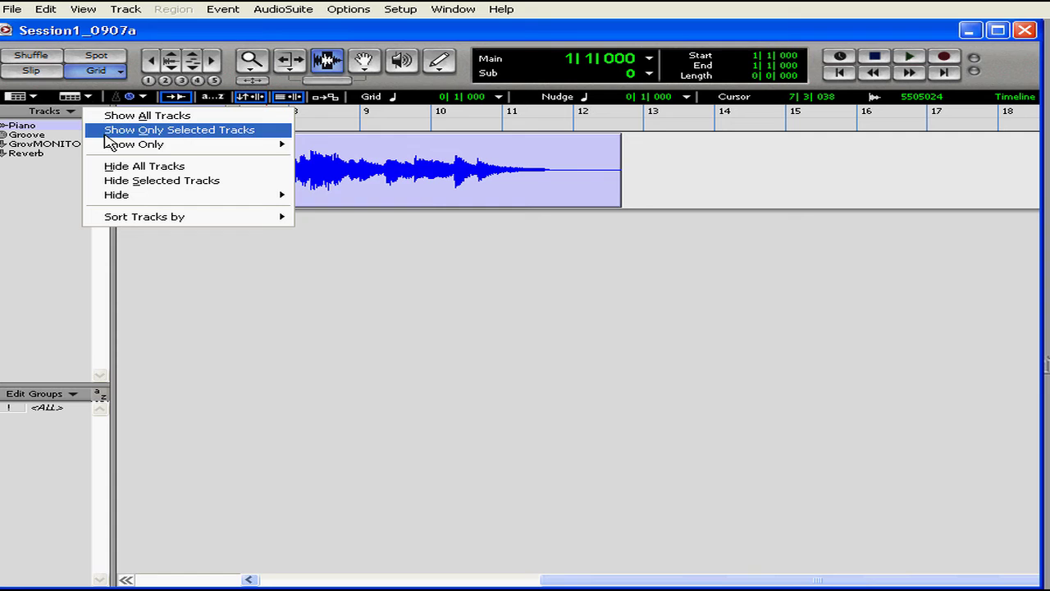
{"action": "mouse_move", "coordinate": [115, 147]}
{"action": "left_click", "coordinate": [341, 160]}
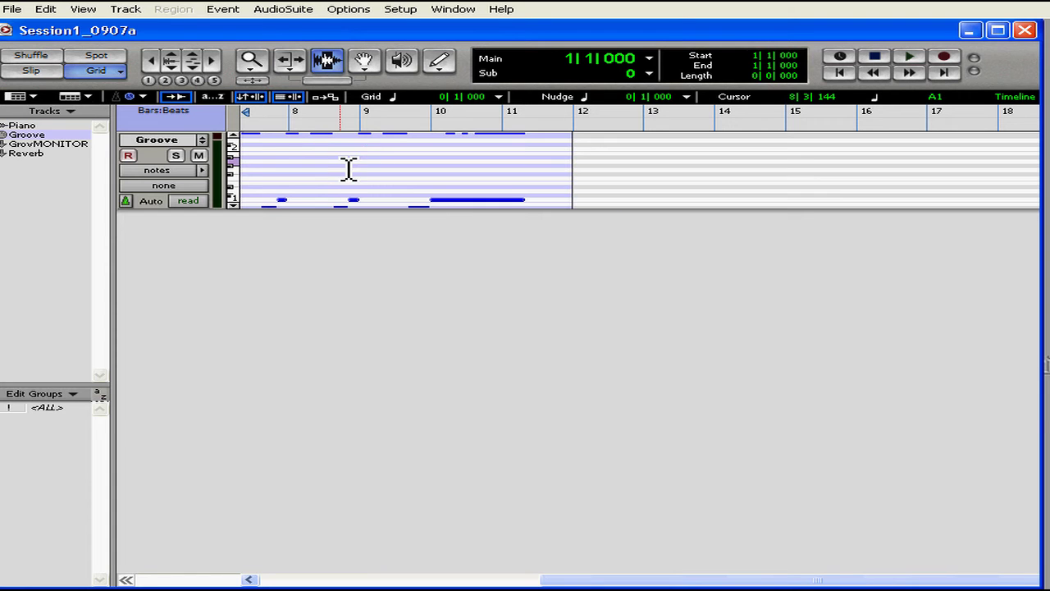
{"action": "left_click", "coordinate": [71, 111]}
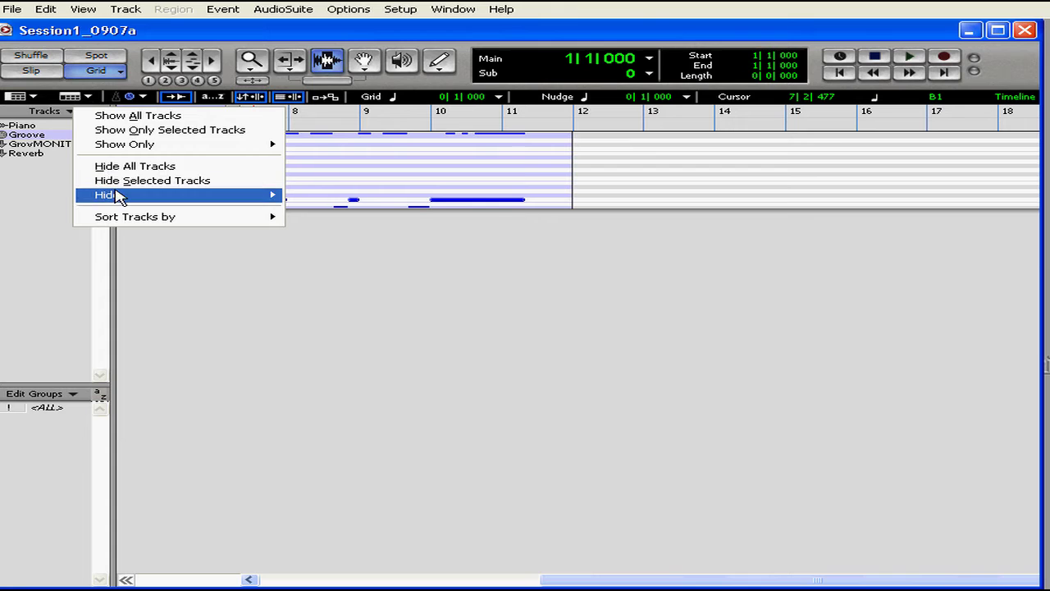
{"action": "mouse_move", "coordinate": [131, 223]}
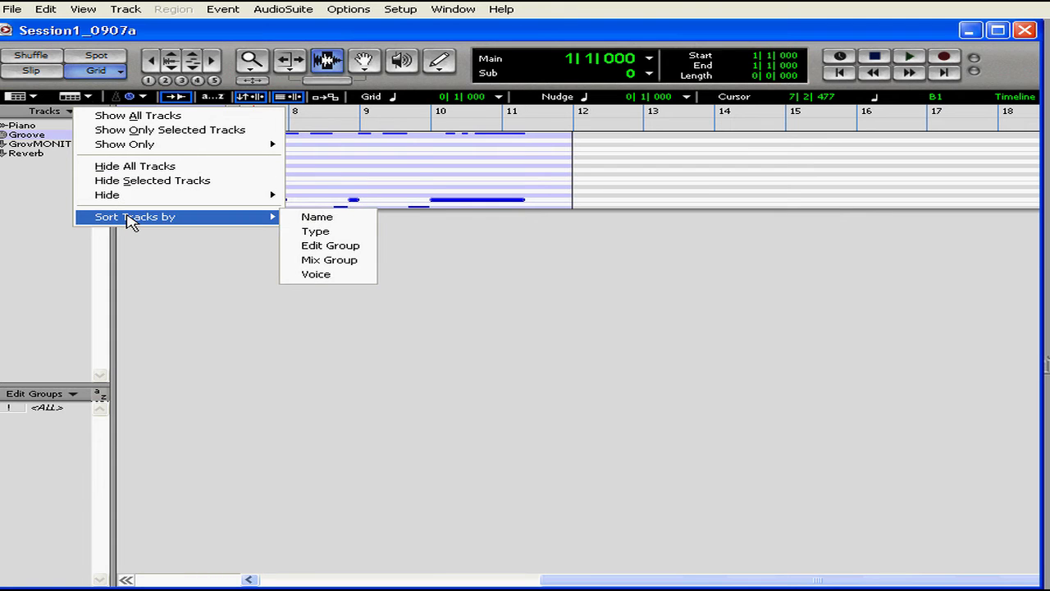
{"action": "left_click", "coordinate": [120, 117]}
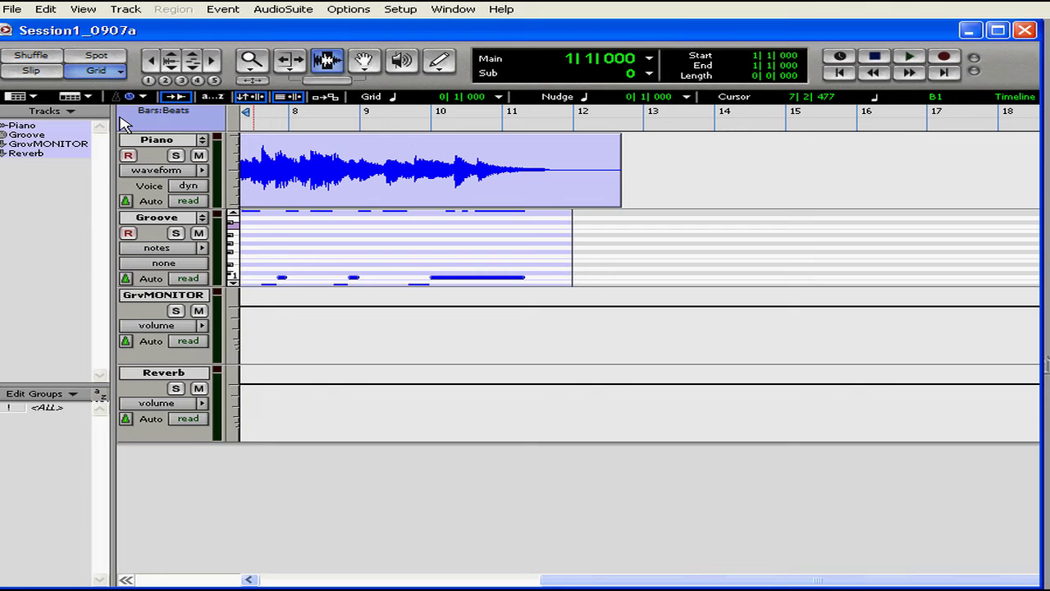
Check the edit group options, then reveal the Regions list with Groove and Piano regions.
{"action": "left_click", "coordinate": [72, 394]}
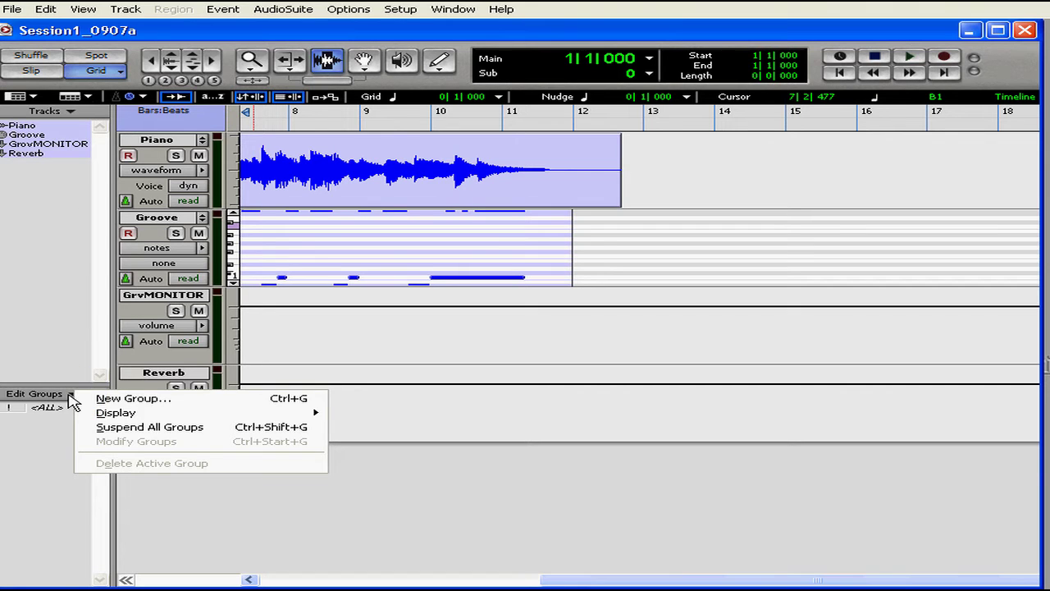
{"action": "mouse_move", "coordinate": [109, 416]}
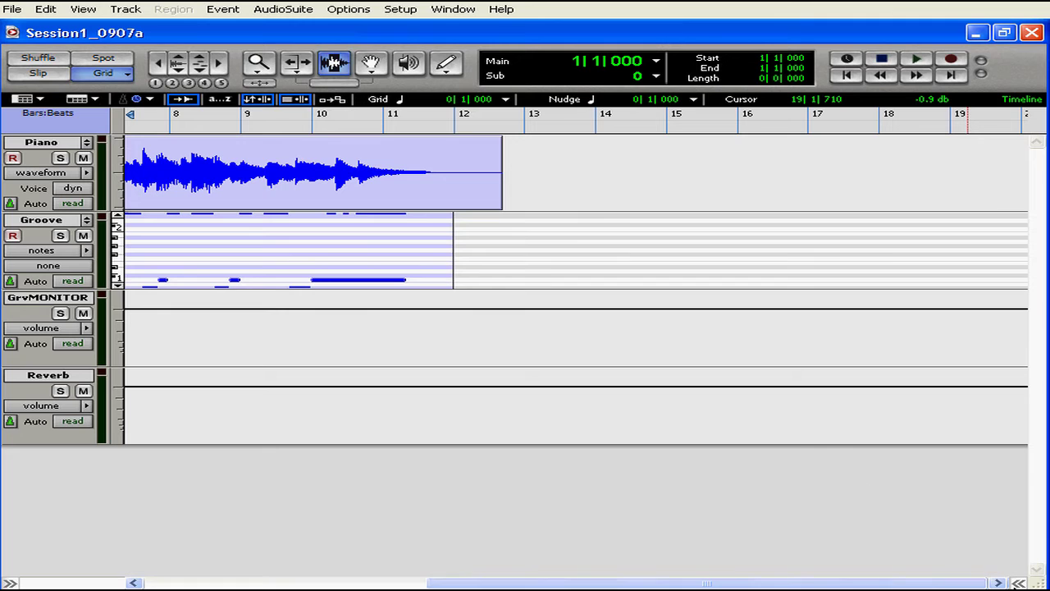
{"action": "left_click", "coordinate": [1019, 583]}
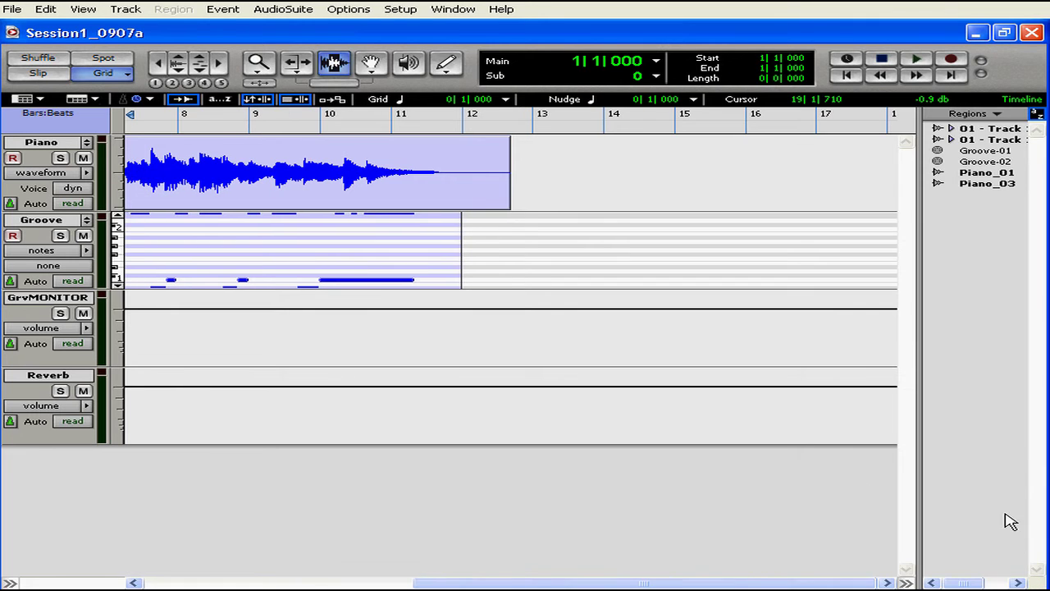
{"action": "left_click", "coordinate": [997, 114]}
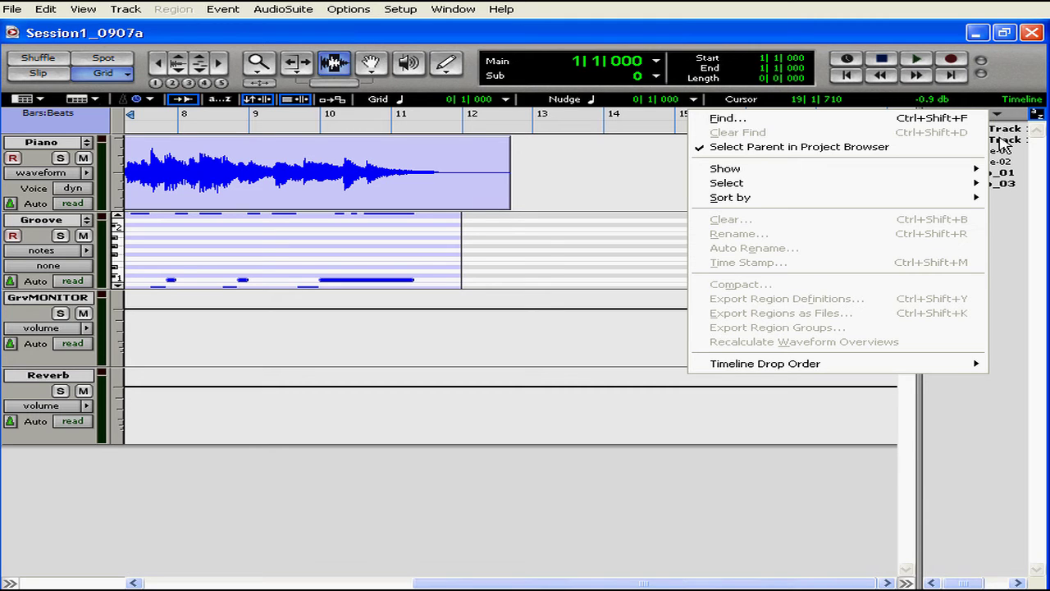
{"action": "left_click", "coordinate": [1003, 139]}
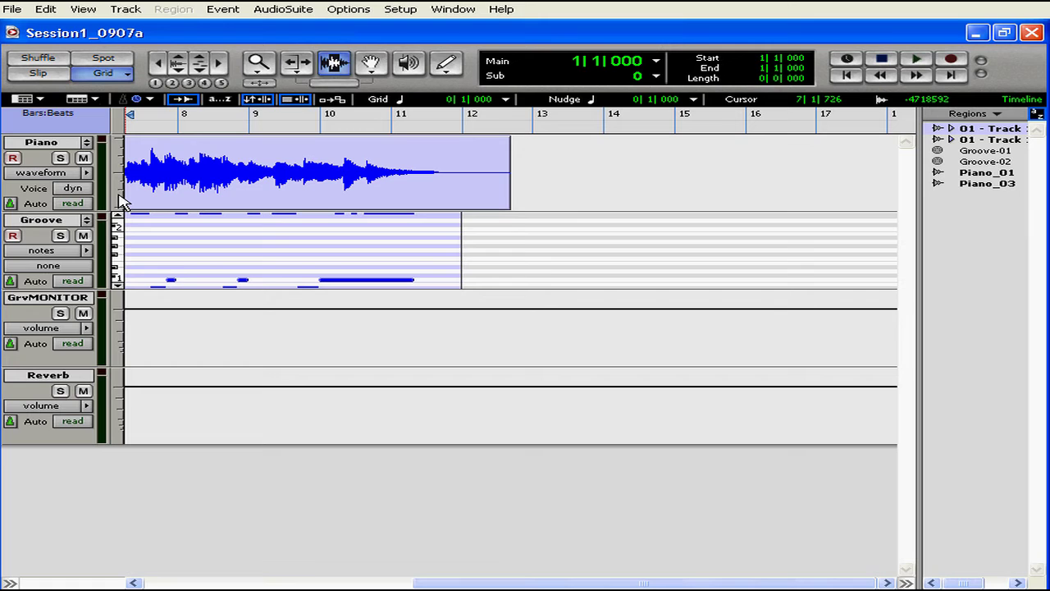
Make the Piano track large and show track colour strips.
{"action": "left_click", "coordinate": [119, 197]}
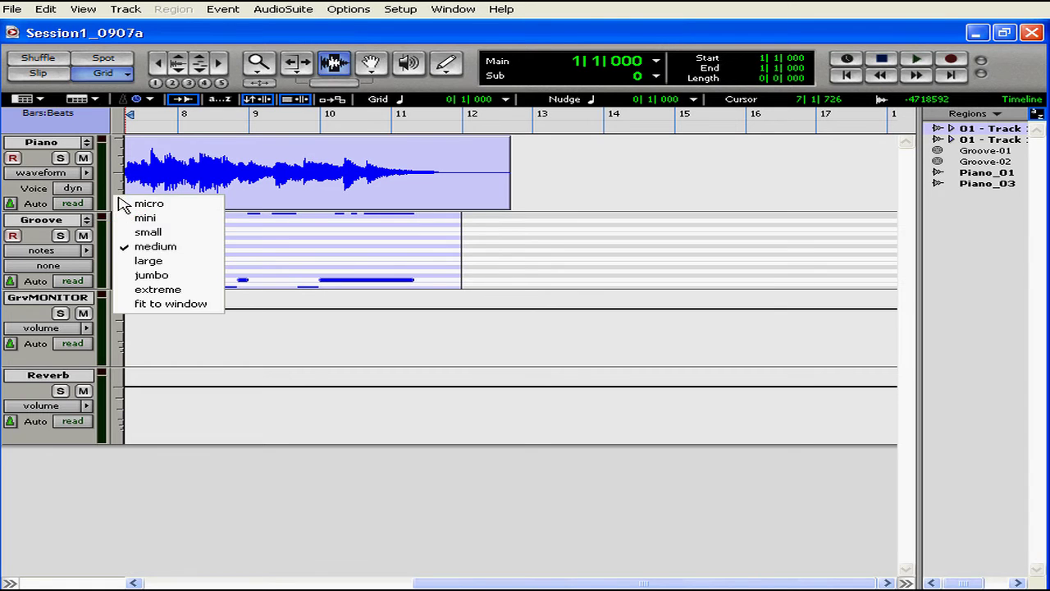
{"action": "left_click", "coordinate": [154, 266]}
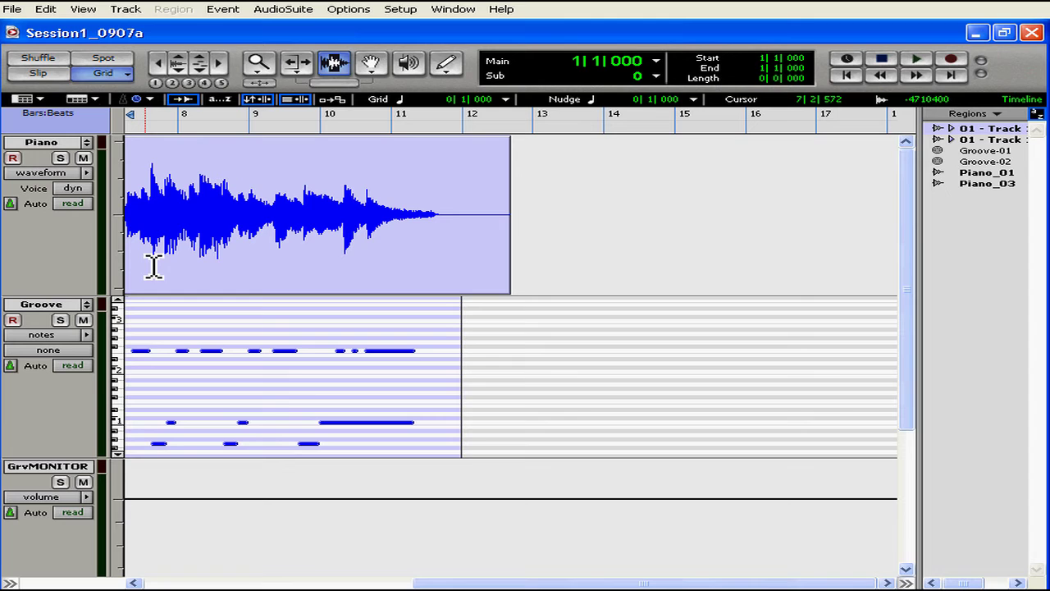
{"action": "left_click", "coordinate": [39, 99]}
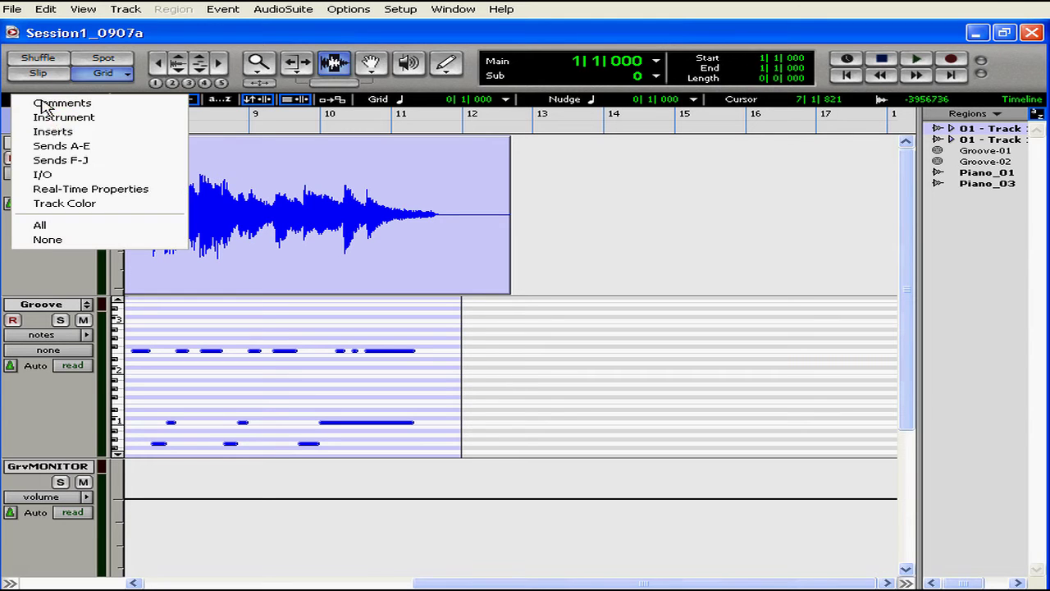
{"action": "left_click", "coordinate": [64, 204]}
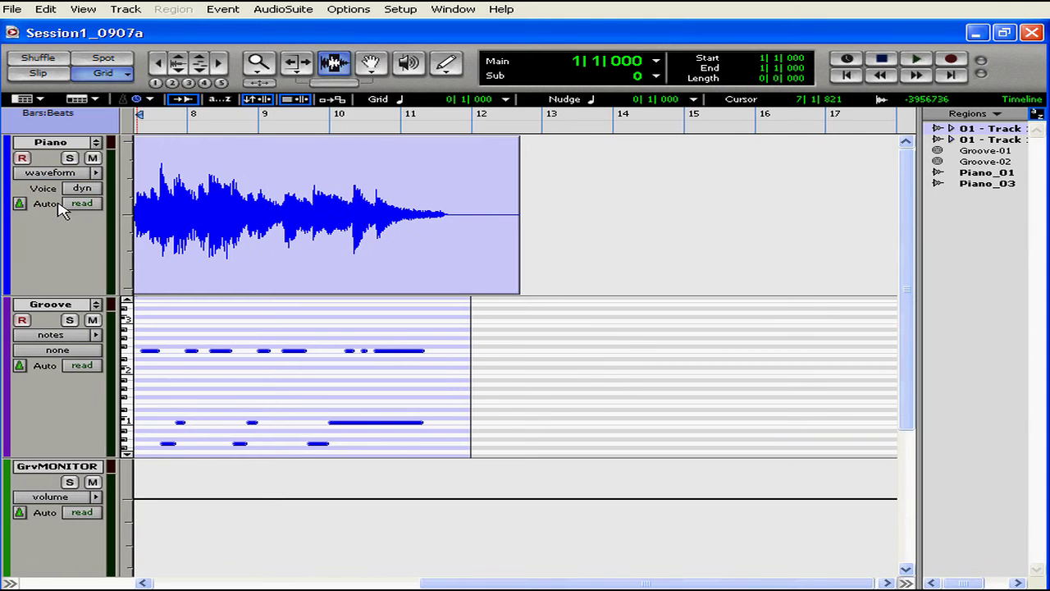
Colour the Piano track pink in the Color Palette, applying to Tracks.
{"action": "left_click", "coordinate": [7, 267]}
{"action": "double_click", "coordinate": [8, 267]}
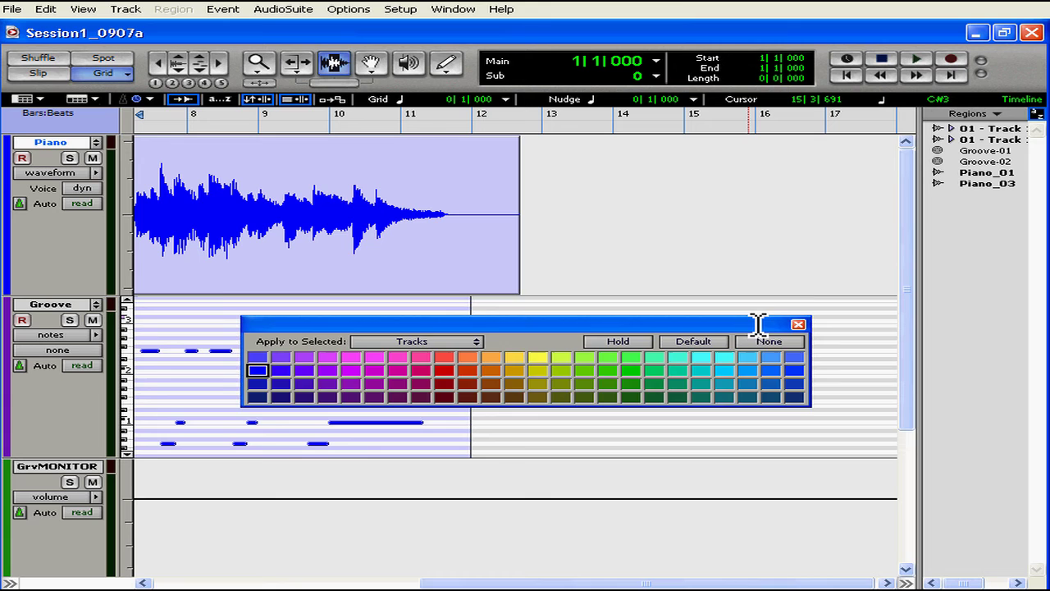
{"action": "left_click_drag", "start_coordinate": [757, 323], "coordinate": [741, 298]}
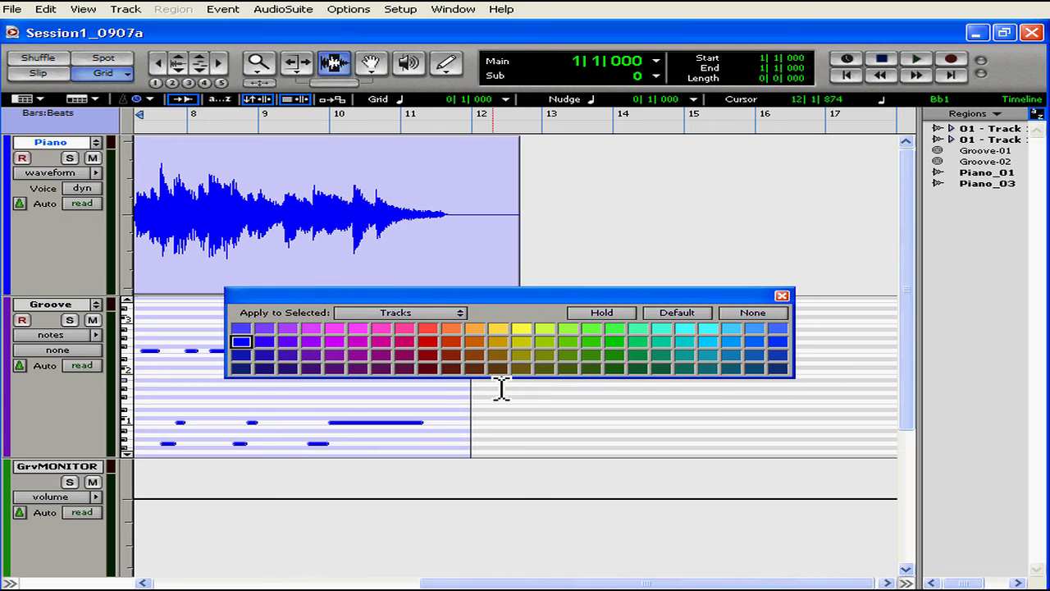
{"action": "left_click", "coordinate": [382, 329]}
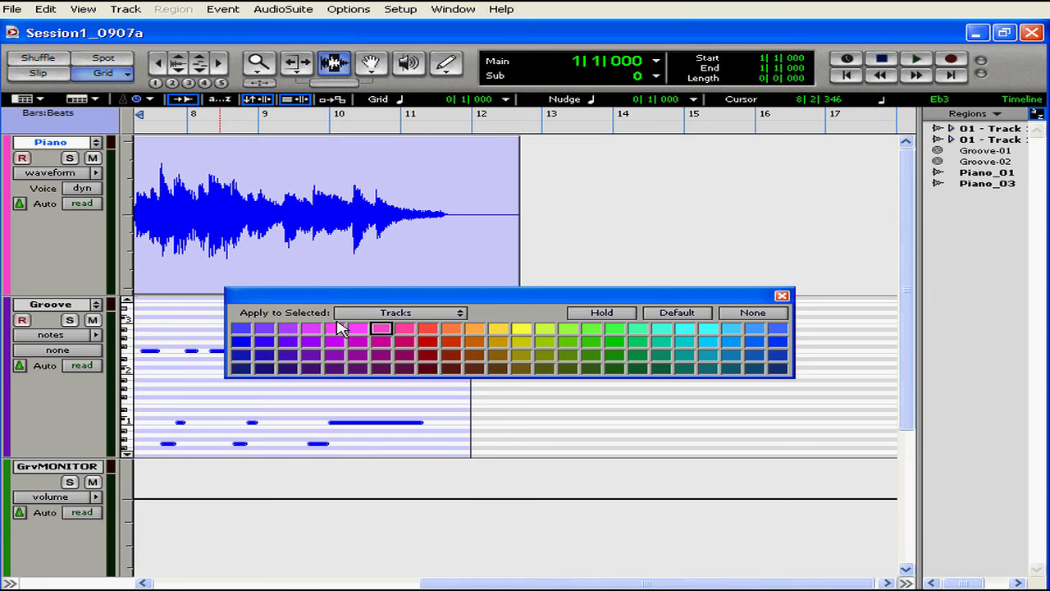
{"action": "left_click", "coordinate": [459, 315]}
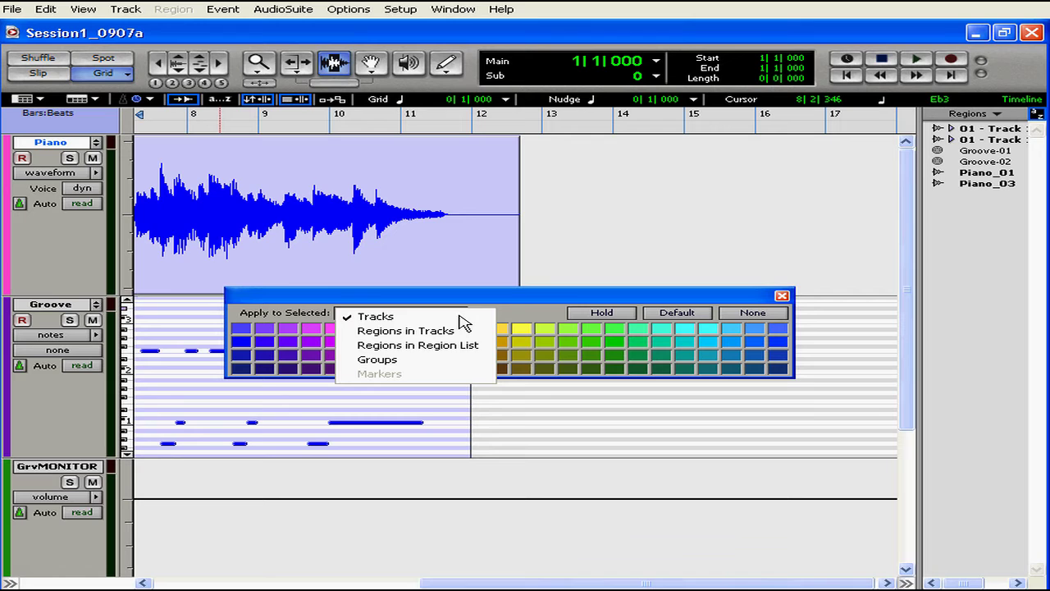
{"action": "left_click", "coordinate": [405, 298]}
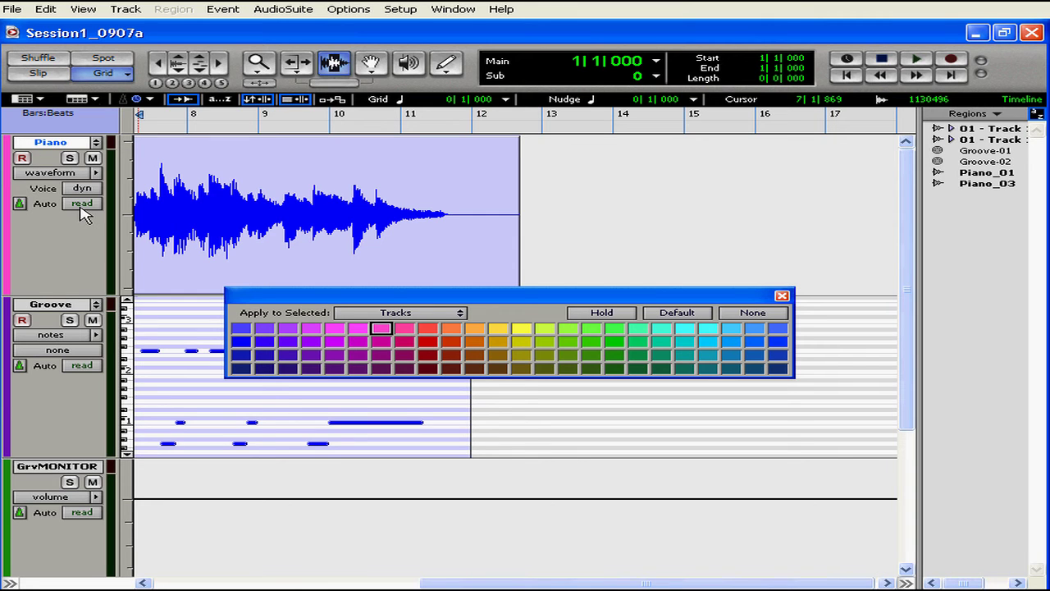
Check the Piano track's name dialog unchanged, then record-arm the Piano track.
{"action": "double_click", "coordinate": [71, 145]}
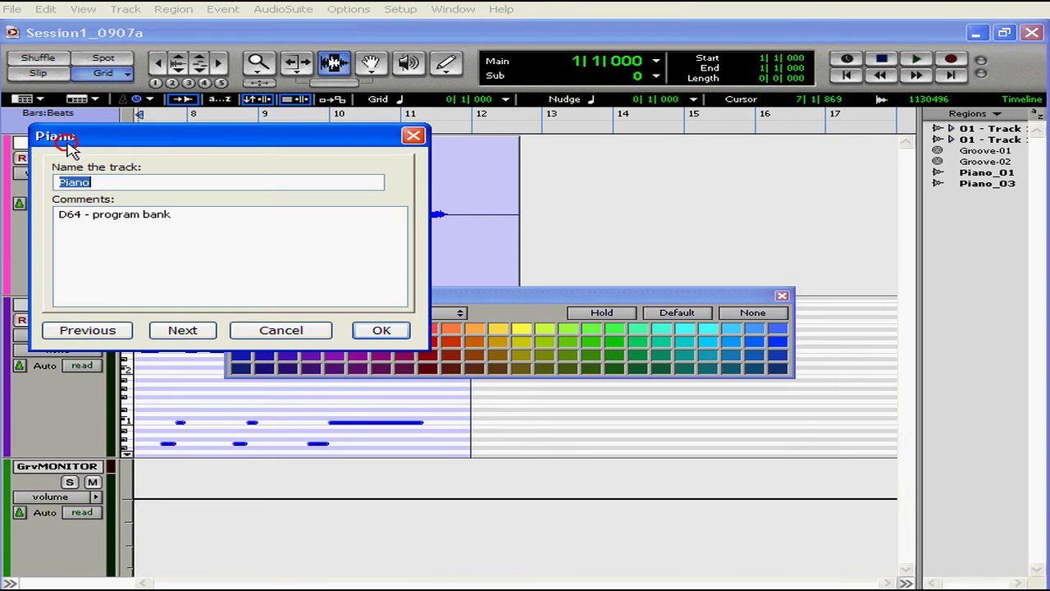
{"action": "left_click", "coordinate": [416, 136]}
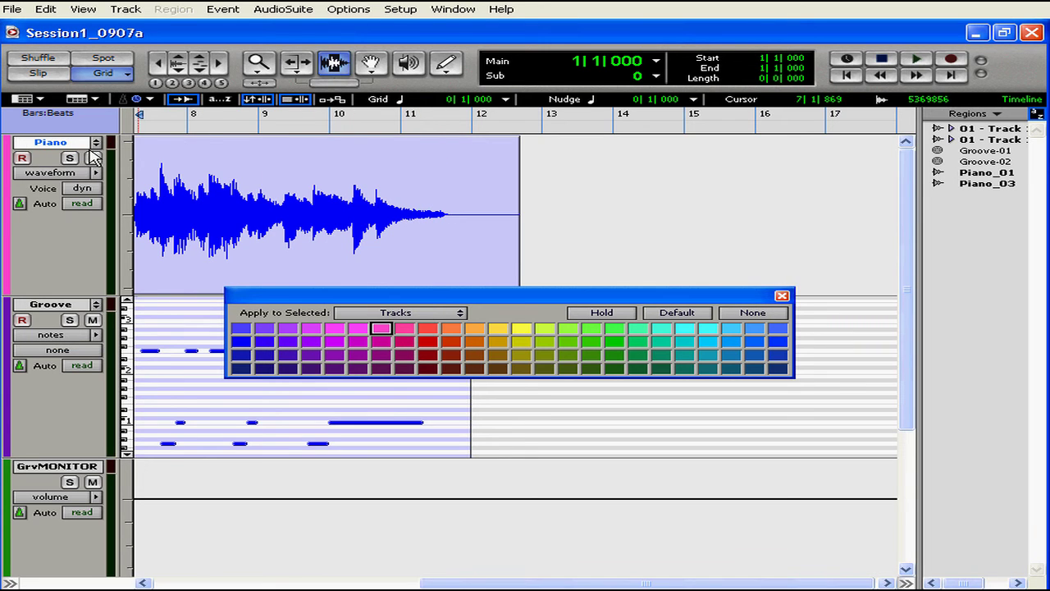
{"action": "left_click", "coordinate": [22, 158]}
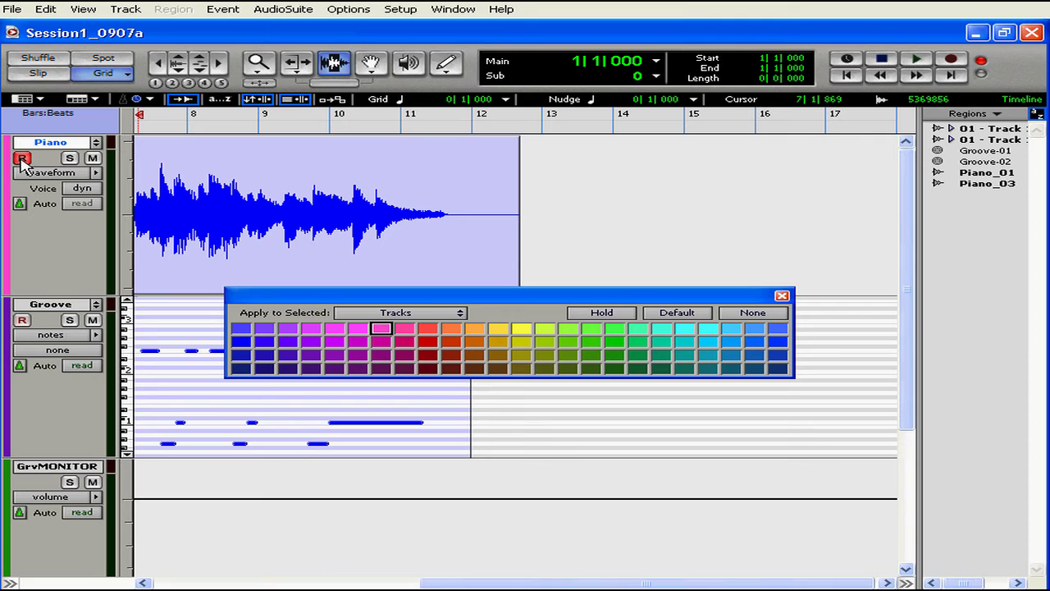
Solo Piano and Groove, unsolo both, then mute the Piano track.
{"action": "left_click", "coordinate": [70, 158]}
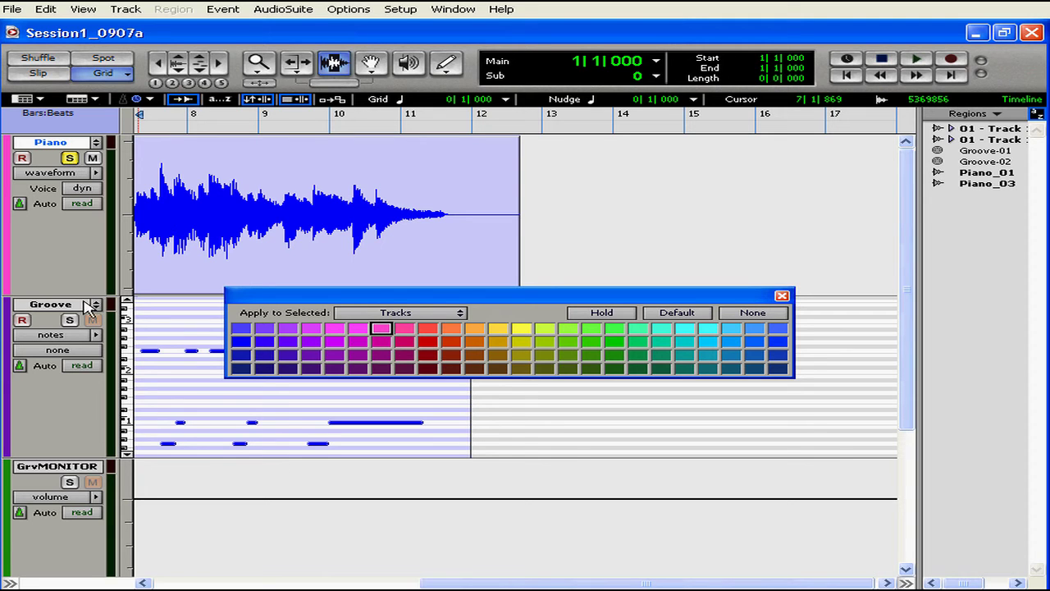
{"action": "left_click", "coordinate": [69, 320]}
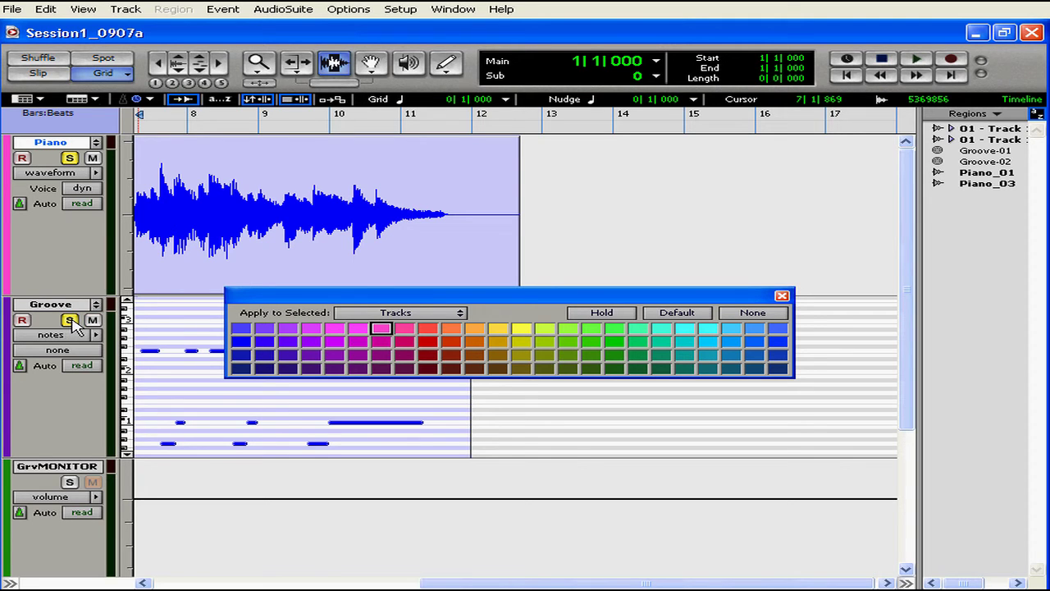
{"action": "left_click", "coordinate": [69, 320]}
{"action": "left_click", "coordinate": [70, 158]}
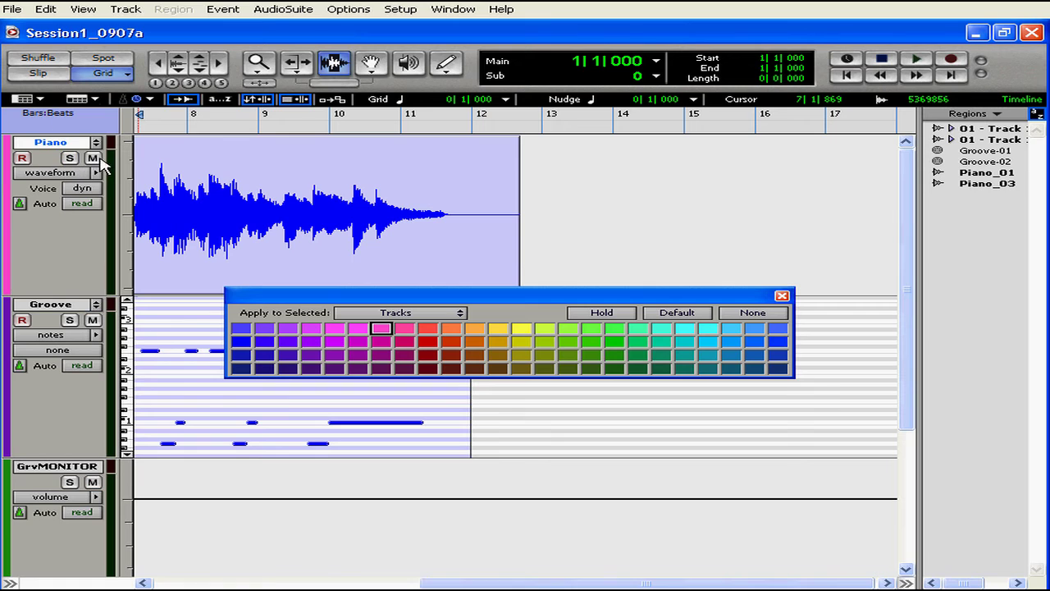
{"action": "left_click", "coordinate": [95, 160]}
Unmute Piano and switch its playlist to Antique piano, then back to Piano (1).
{"action": "left_click", "coordinate": [95, 159]}
{"action": "left_click", "coordinate": [96, 145]}
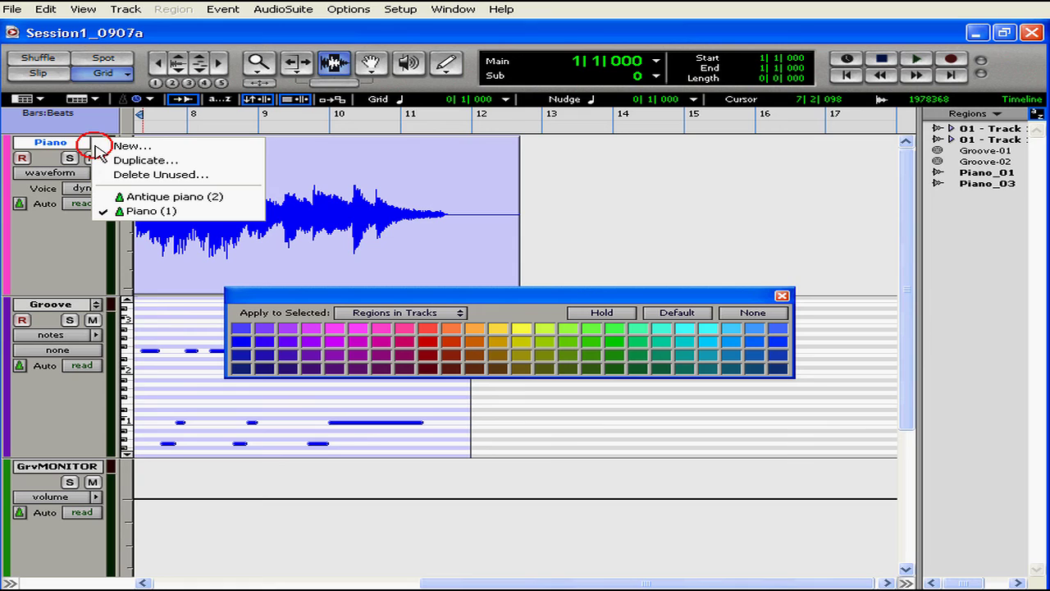
{"action": "left_click", "coordinate": [125, 197]}
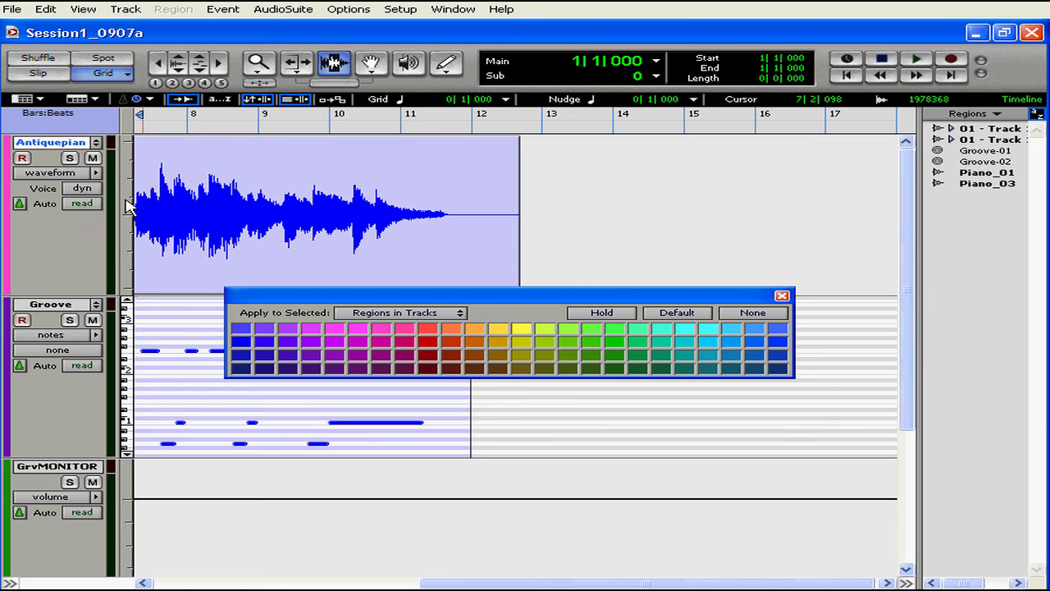
{"action": "left_click", "coordinate": [96, 143]}
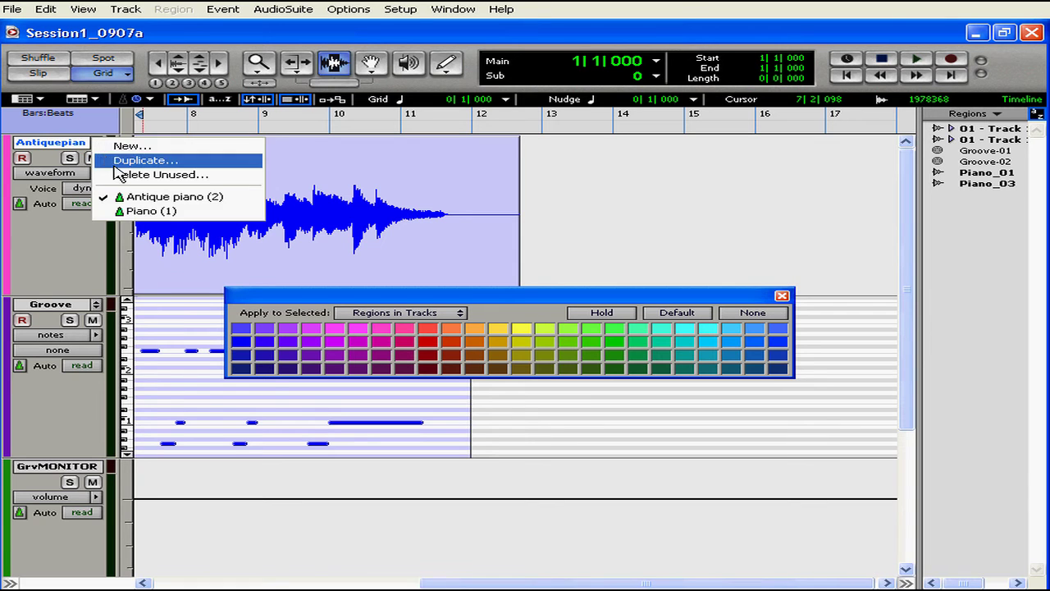
{"action": "left_click", "coordinate": [144, 211]}
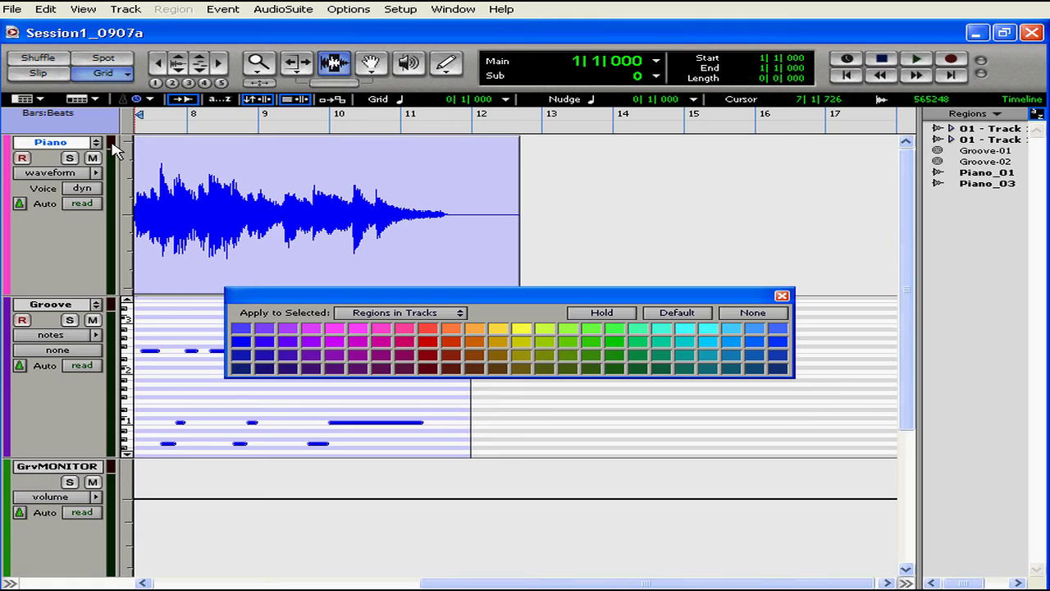
Set the start point at 7|3|000 and play briefly from there.
{"action": "left_click", "coordinate": [164, 115]}
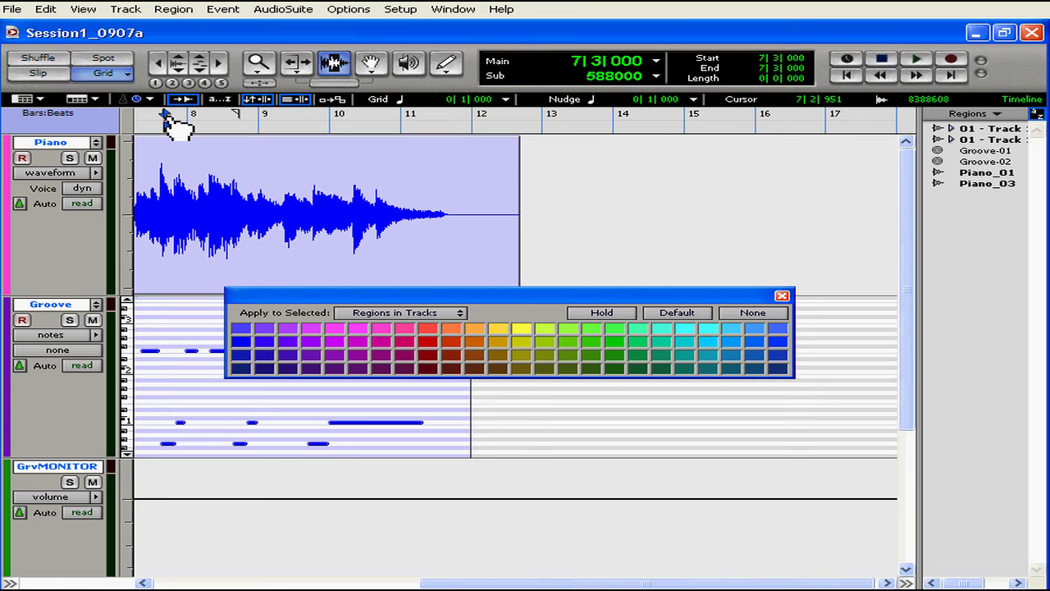
{"action": "key", "text": "space"}
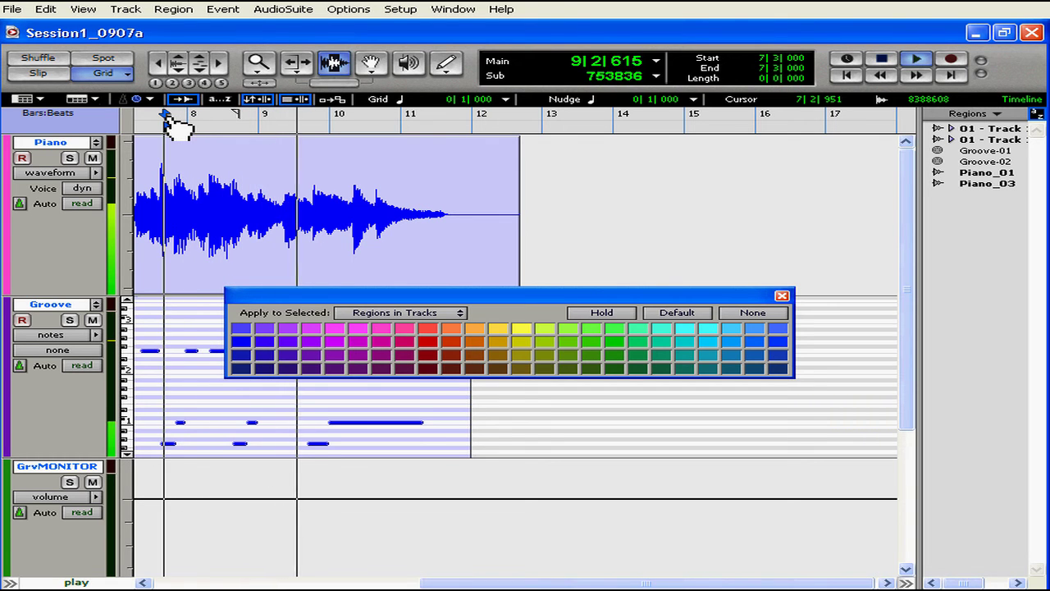
{"action": "key", "text": "space"}
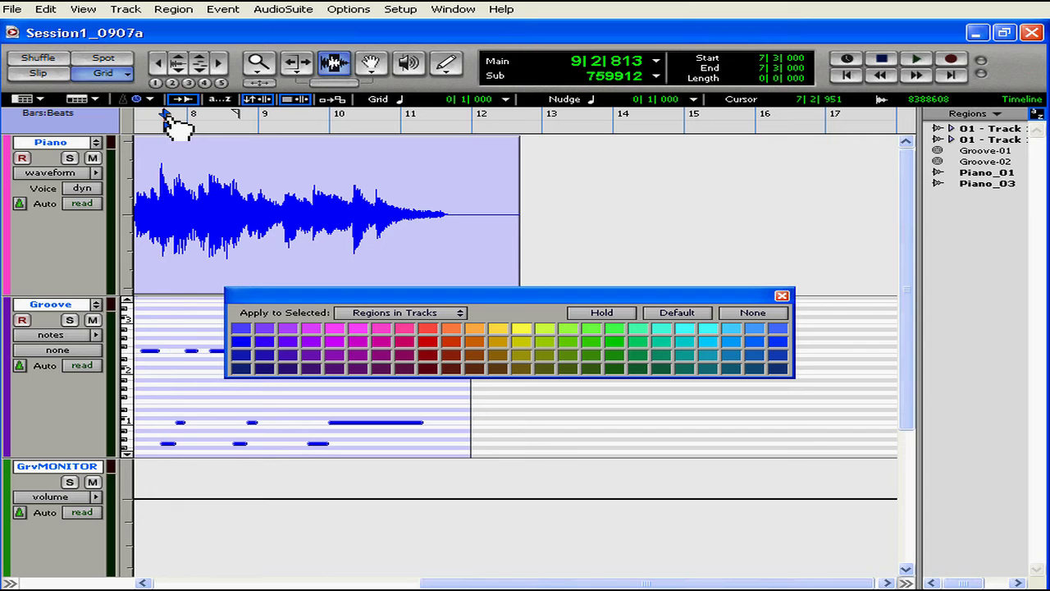
Return to the session start and leave the Piano track height unchanged.
{"action": "left_click", "coordinate": [846, 74]}
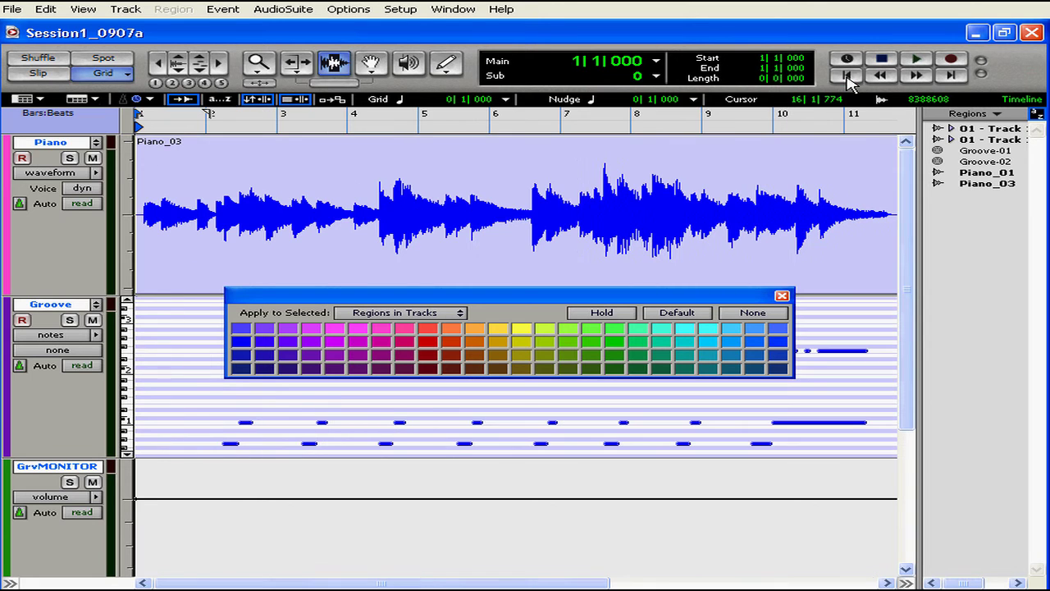
{"action": "left_click", "coordinate": [129, 215]}
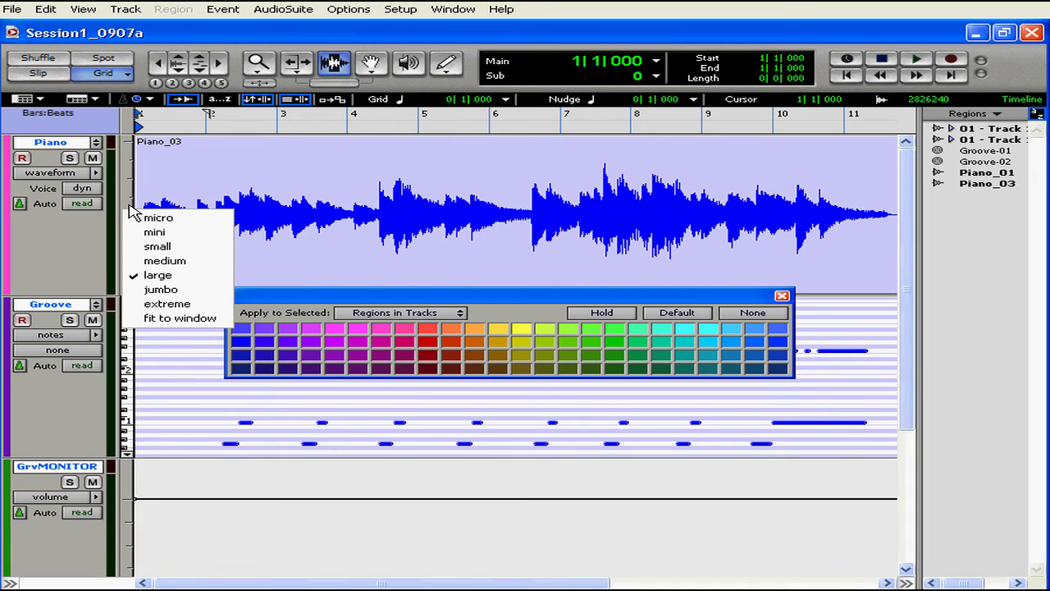
{"action": "left_click", "coordinate": [130, 213]}
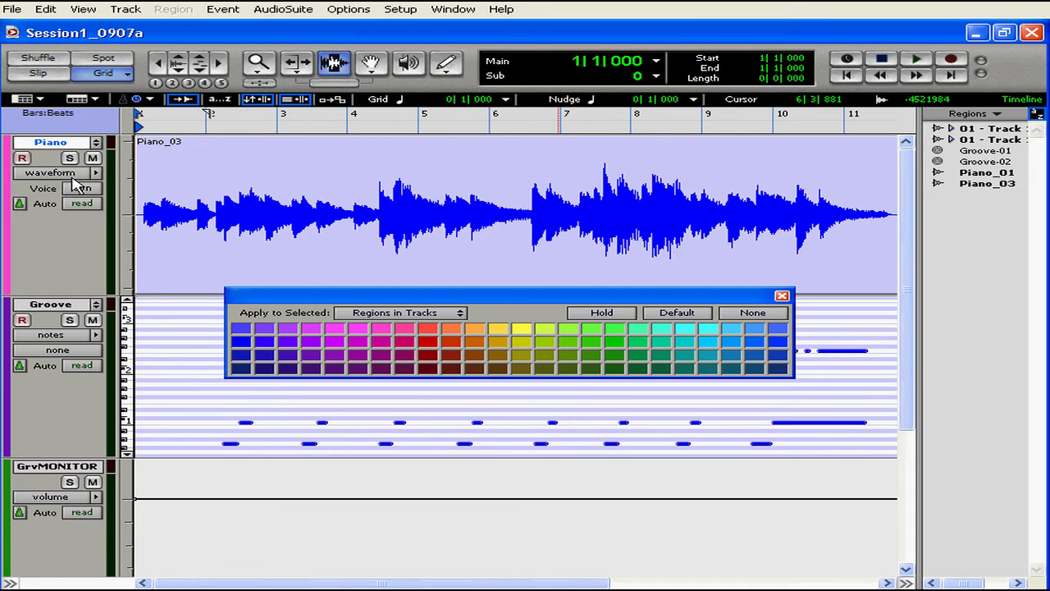
Switch the Piano track view to blocks, then waveform, then volume automation.
{"action": "left_click", "coordinate": [79, 175]}
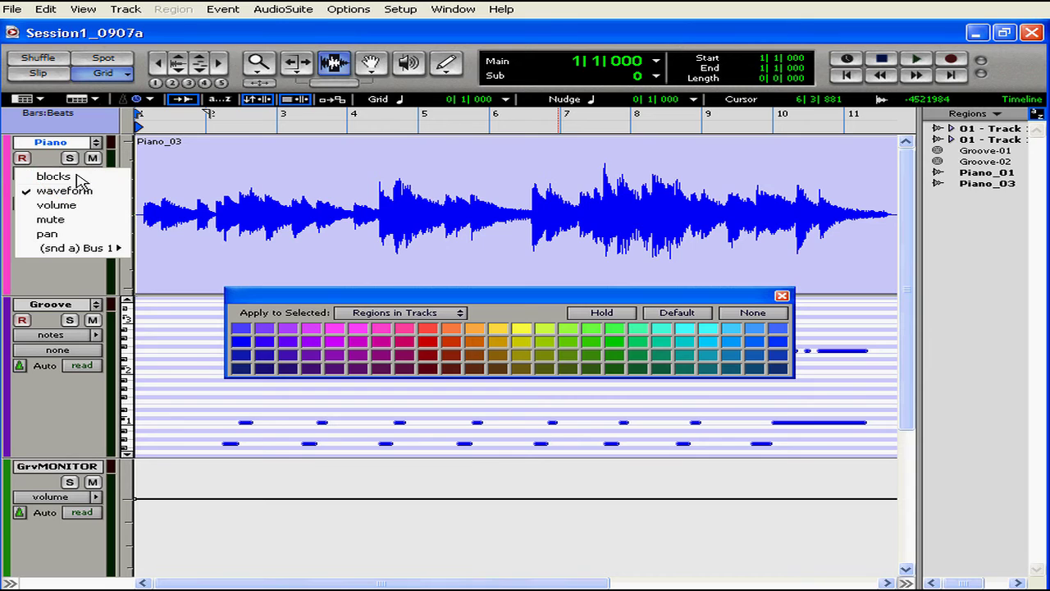
{"action": "left_click", "coordinate": [68, 177]}
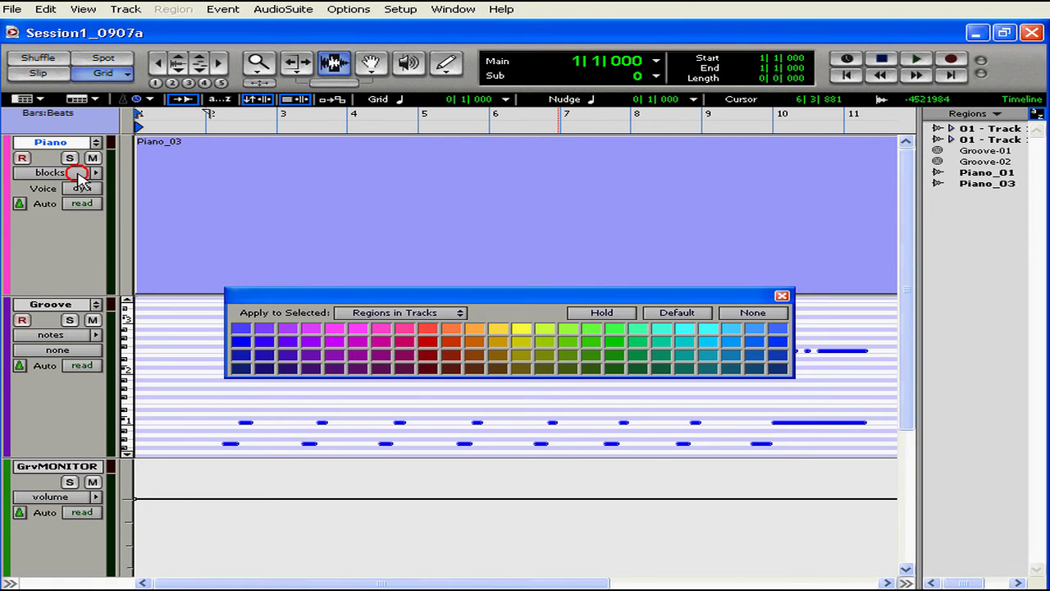
{"action": "left_click", "coordinate": [81, 174]}
{"action": "left_click", "coordinate": [81, 191]}
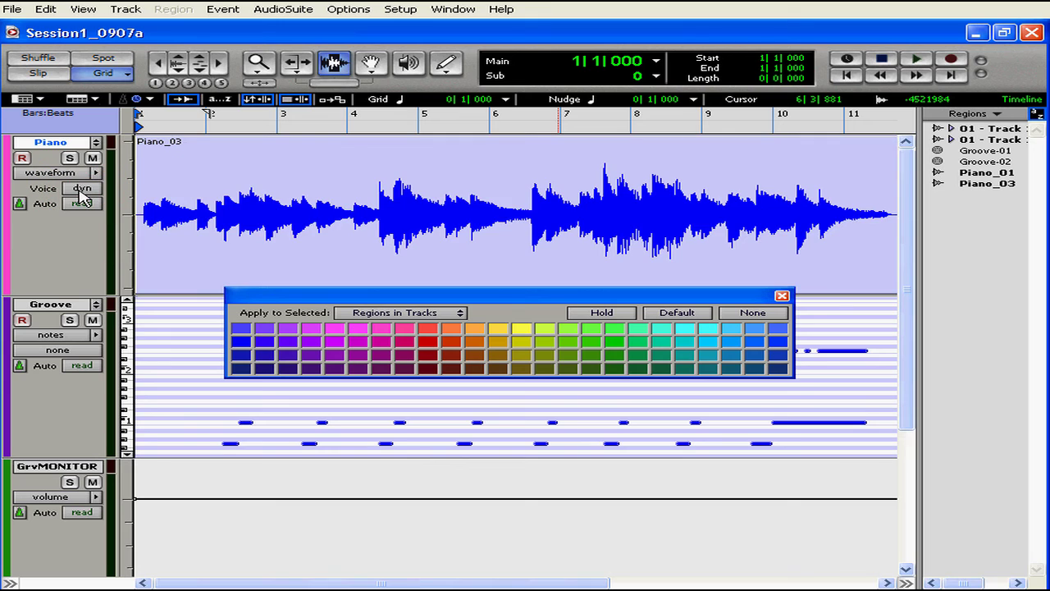
{"action": "left_click", "coordinate": [78, 173]}
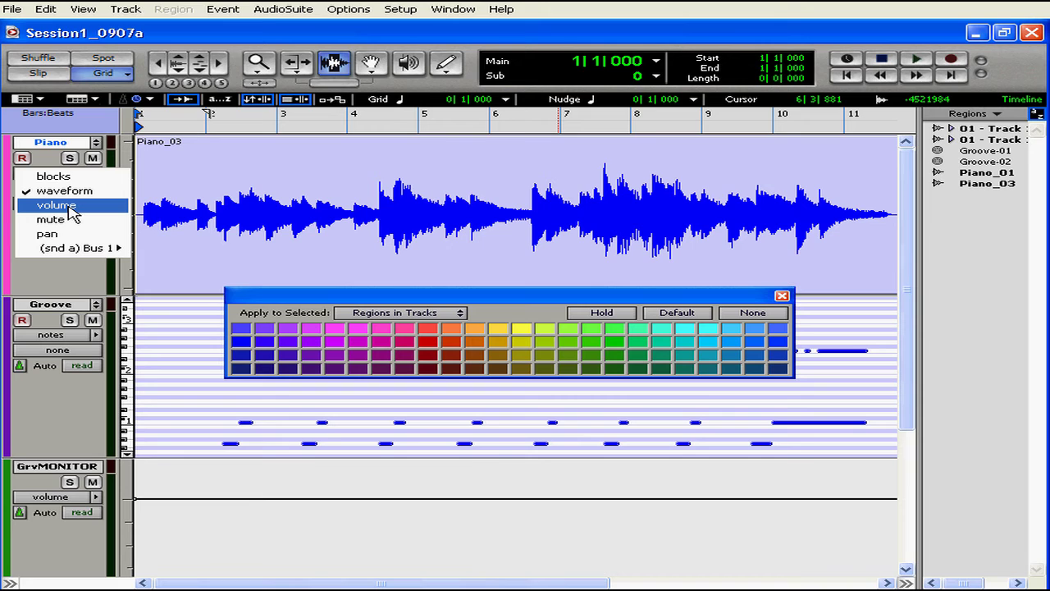
{"action": "left_click", "coordinate": [73, 206]}
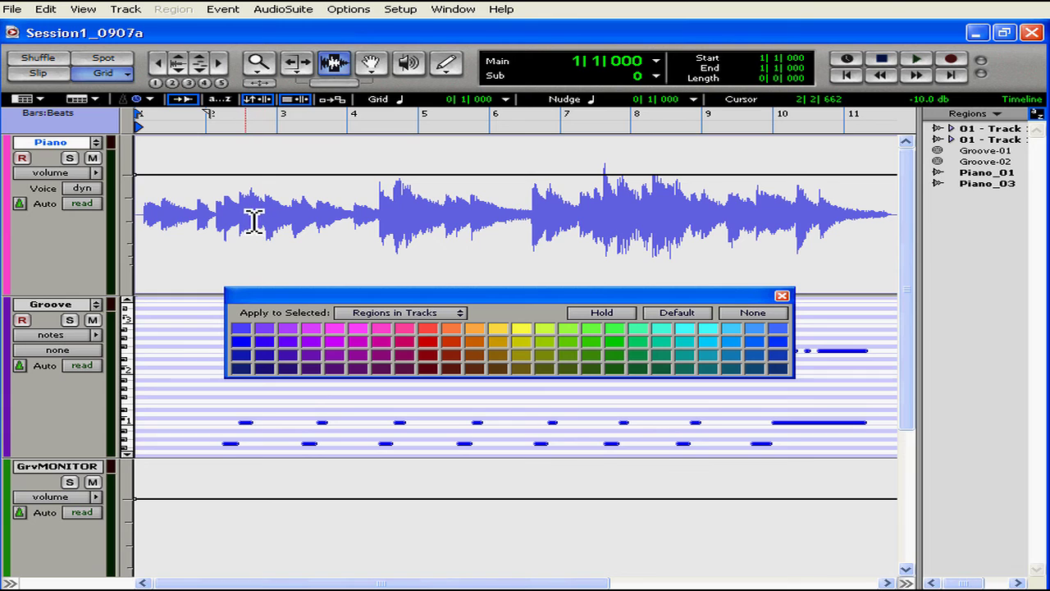
With the Grabber, add Piano volume breakpoints dipping near bar 3 and rising near bar 4.
{"action": "left_click", "coordinate": [371, 62]}
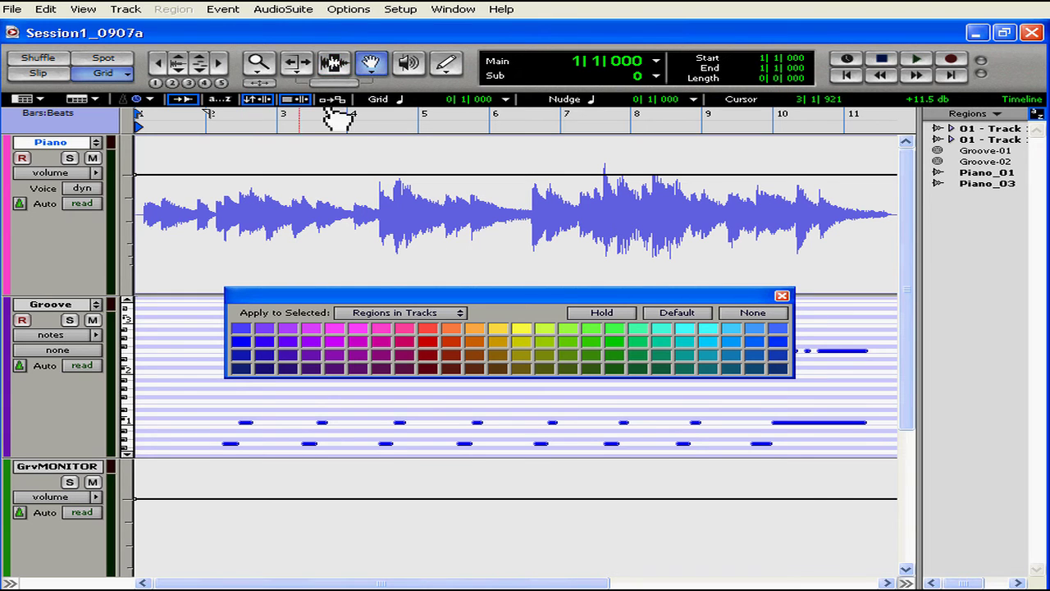
{"action": "left_click", "coordinate": [255, 175]}
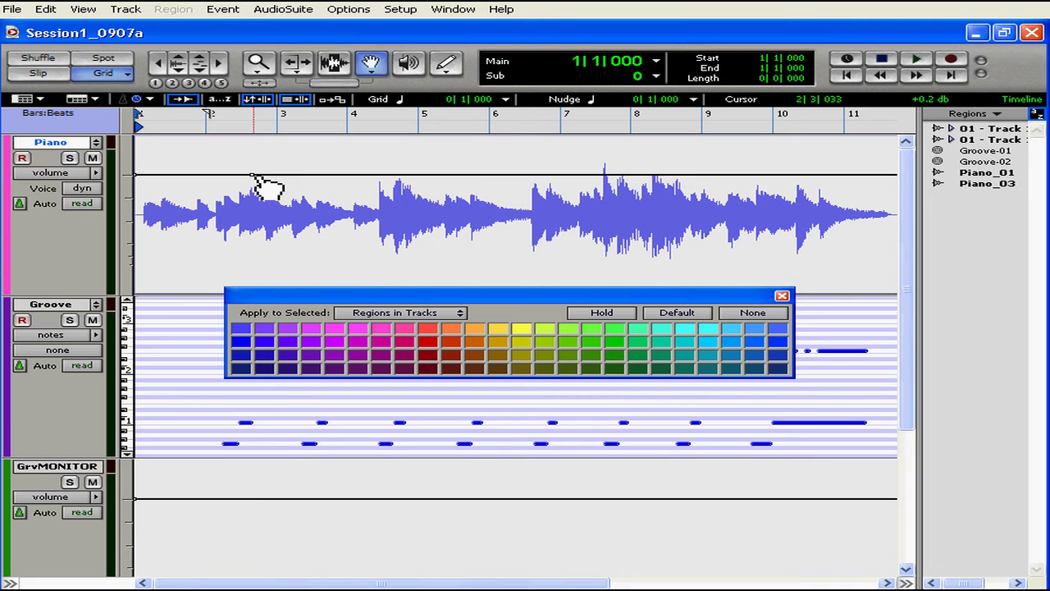
{"action": "left_click_drag", "start_coordinate": [253, 175], "coordinate": [276, 191]}
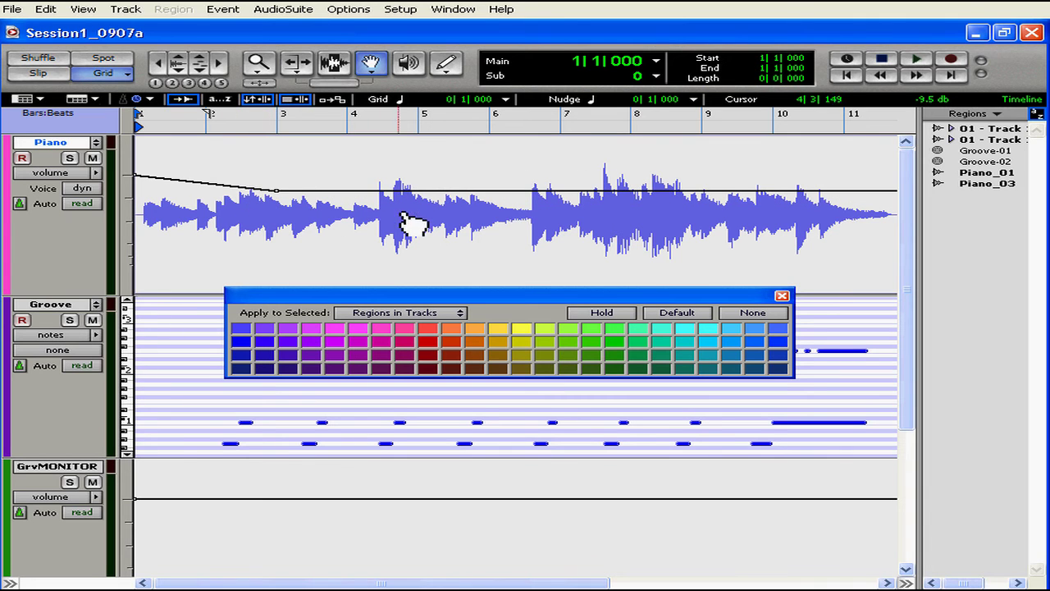
{"action": "left_click_drag", "start_coordinate": [371, 188], "coordinate": [371, 160]}
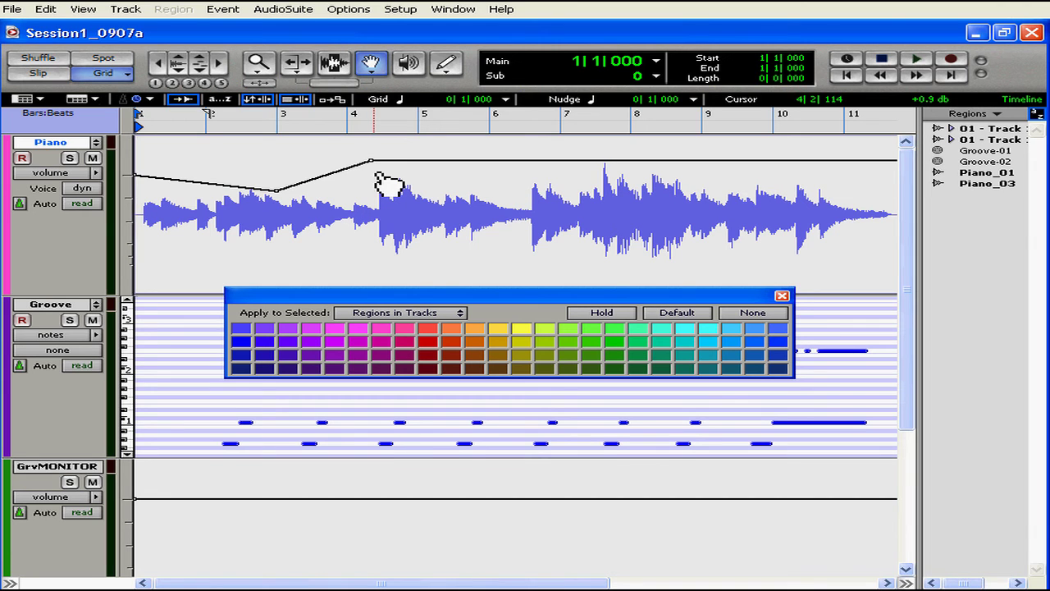
Cycle the Piano track view through mute and pan automation, ending on waveform.
{"action": "left_click", "coordinate": [70, 174]}
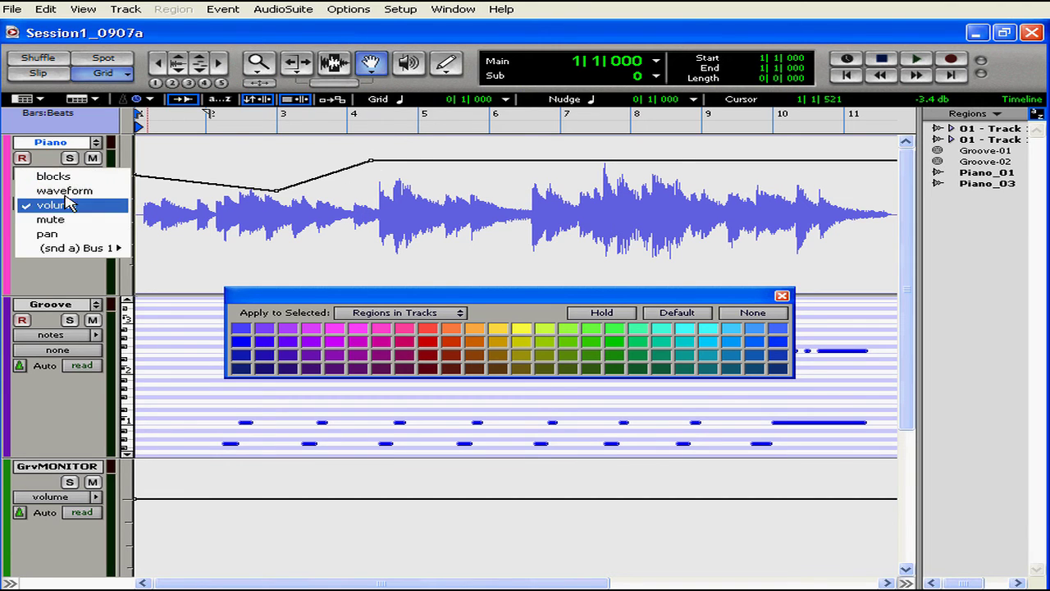
{"action": "left_click", "coordinate": [49, 220]}
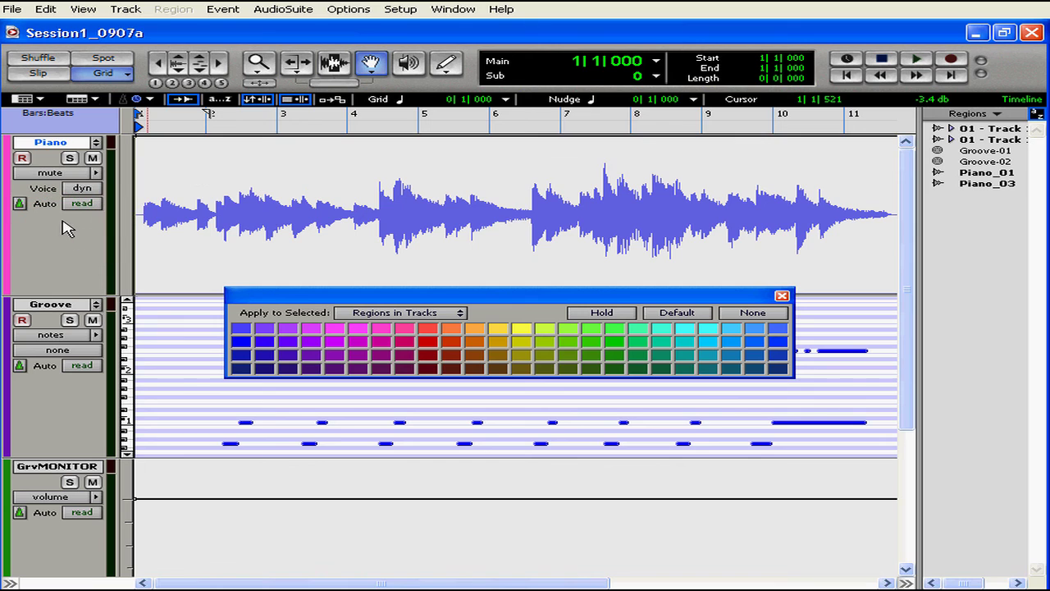
{"action": "left_click", "coordinate": [70, 172]}
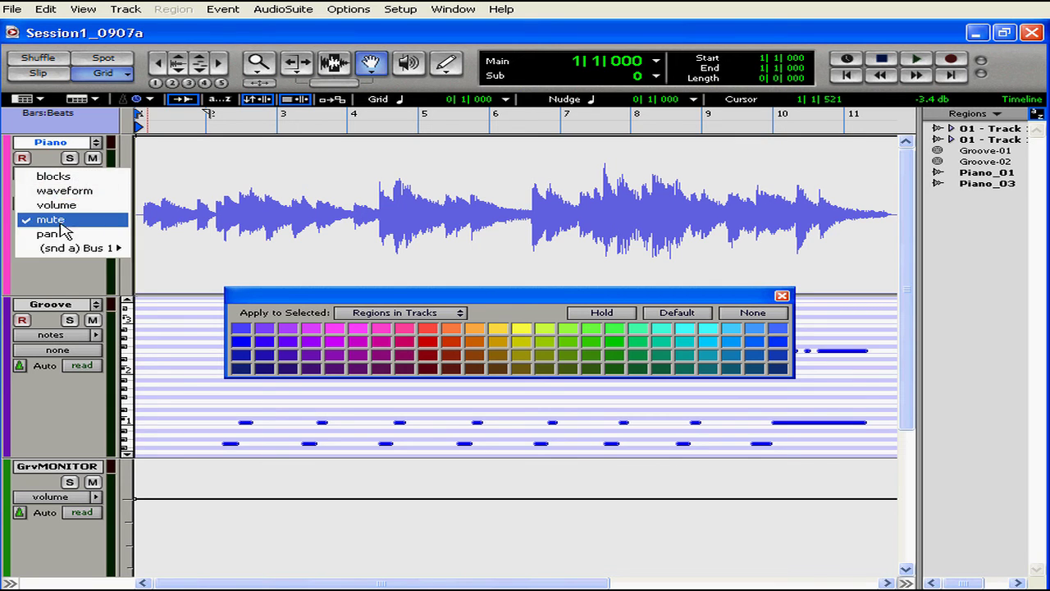
{"action": "left_click", "coordinate": [46, 234]}
{"action": "left_click", "coordinate": [57, 171]}
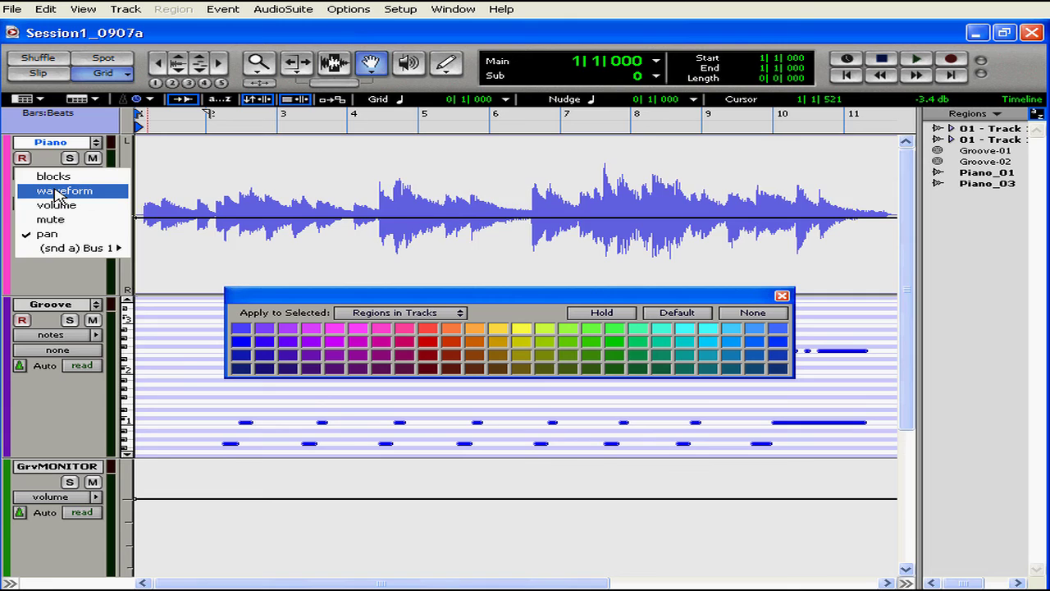
{"action": "left_click", "coordinate": [59, 192]}
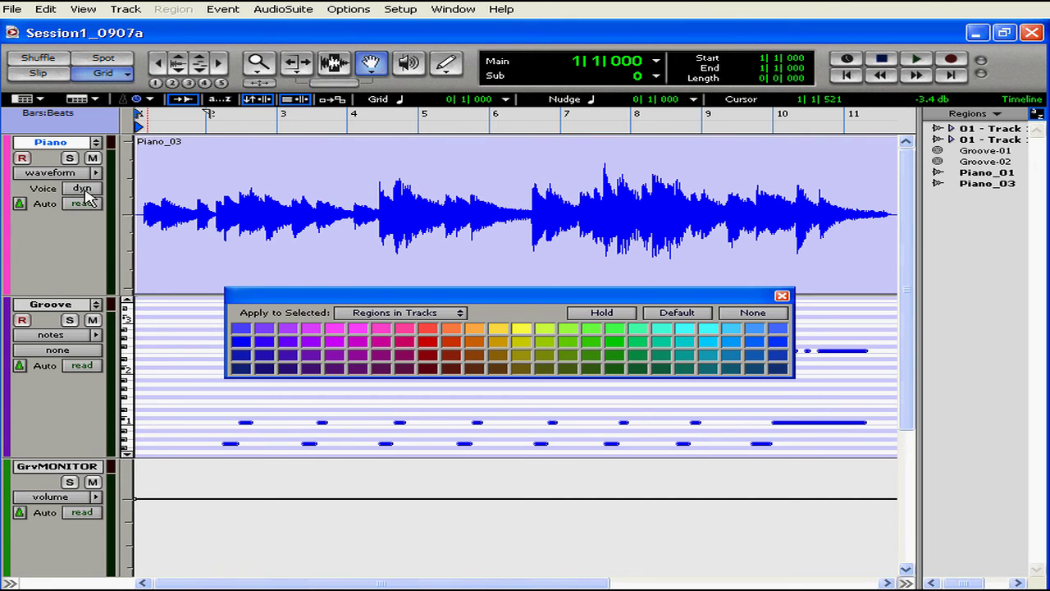
{"action": "left_click", "coordinate": [85, 191]}
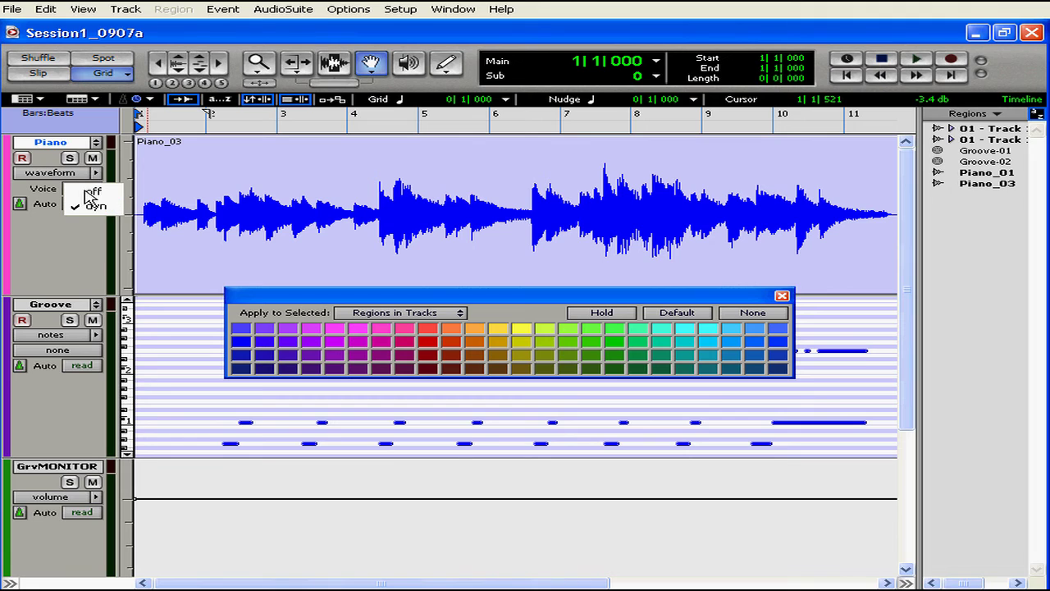
{"action": "left_click", "coordinate": [90, 206]}
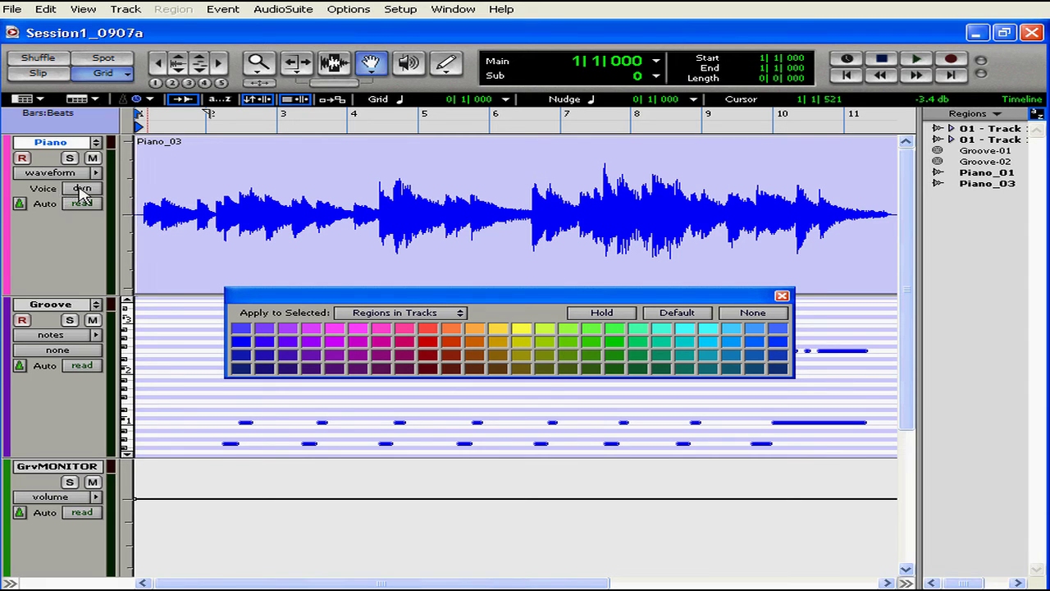
{"action": "right_click", "coordinate": [21, 210]}
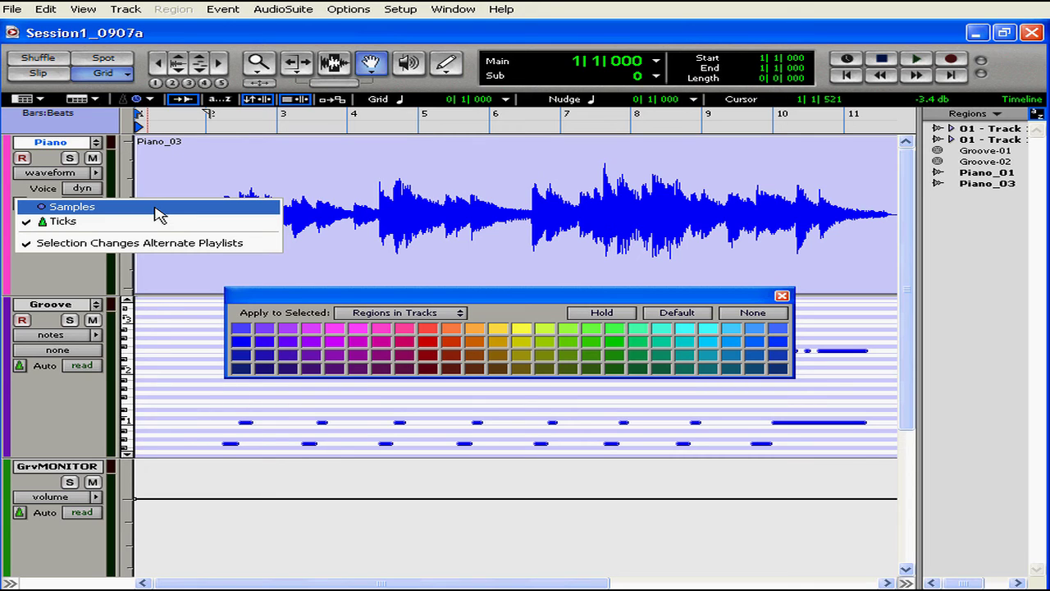
Close the colour palette and check the Piano automation mode, keeping it on read.
{"action": "left_click", "coordinate": [160, 215]}
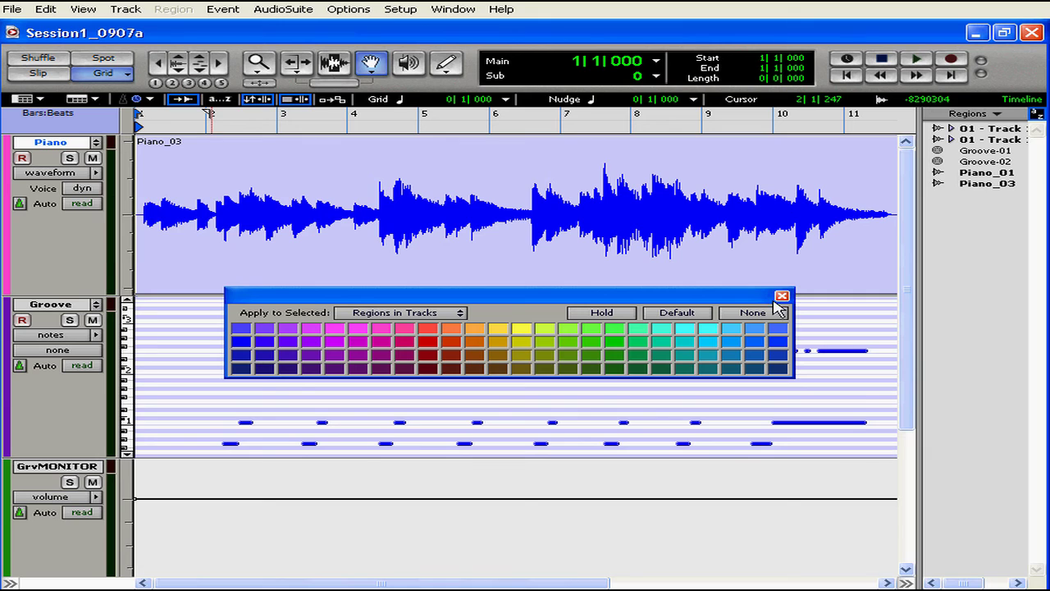
{"action": "left_click", "coordinate": [782, 296]}
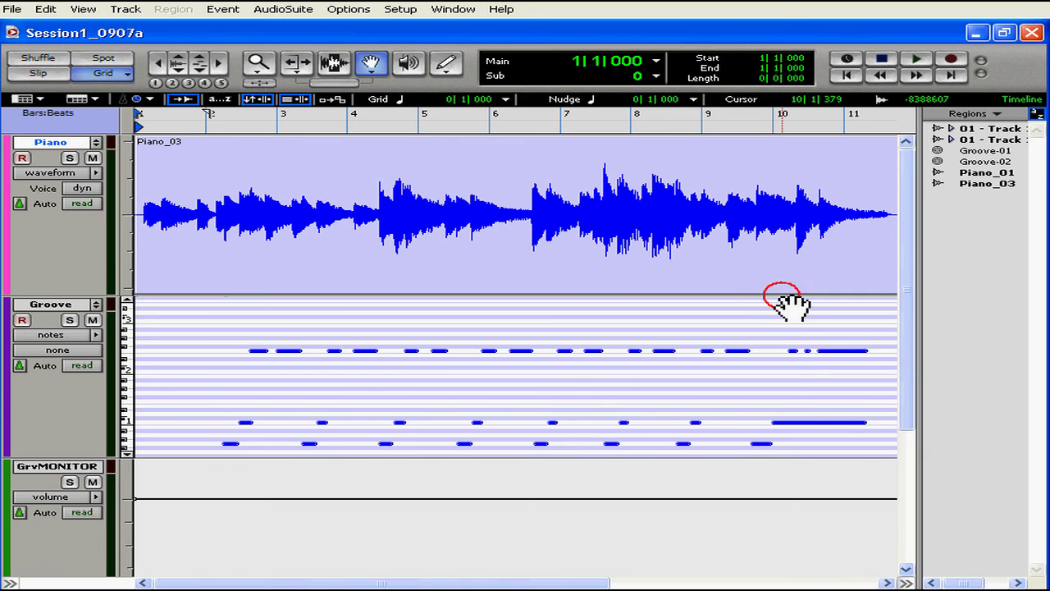
{"action": "left_click", "coordinate": [90, 207]}
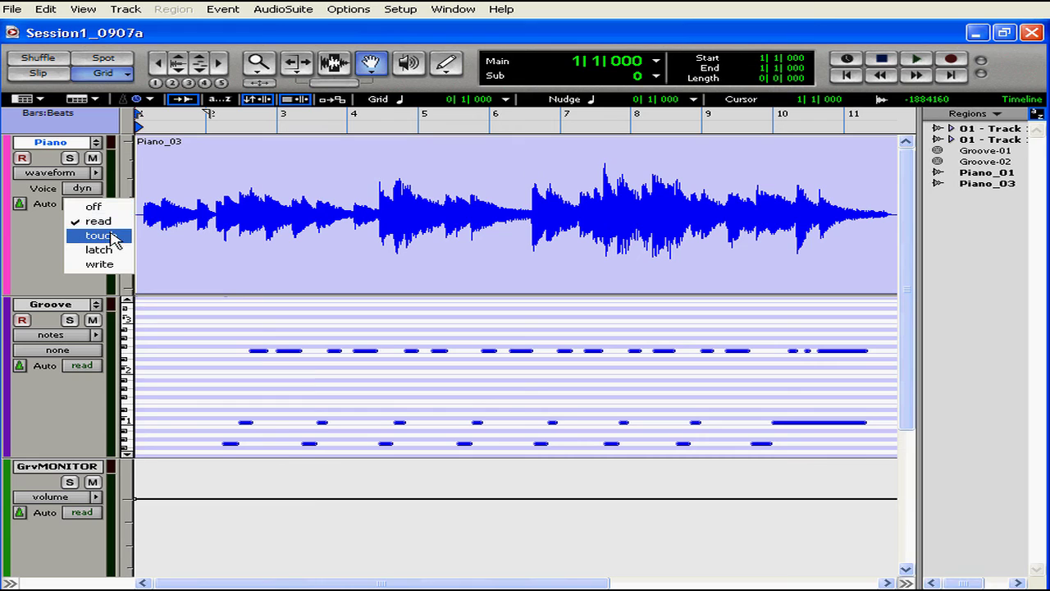
{"action": "left_click", "coordinate": [34, 236]}
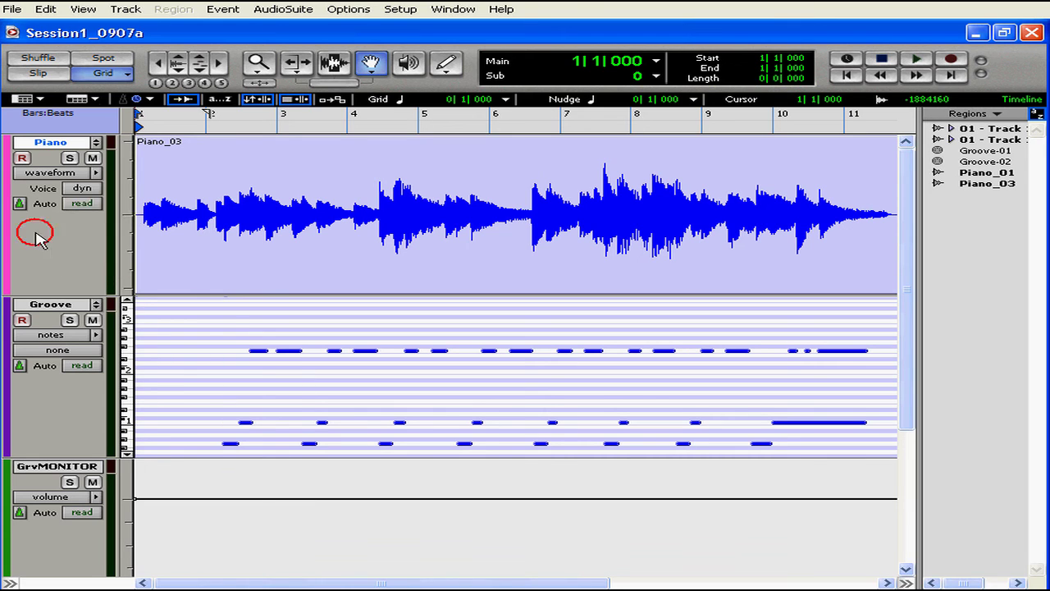
{"action": "left_click", "coordinate": [90, 204]}
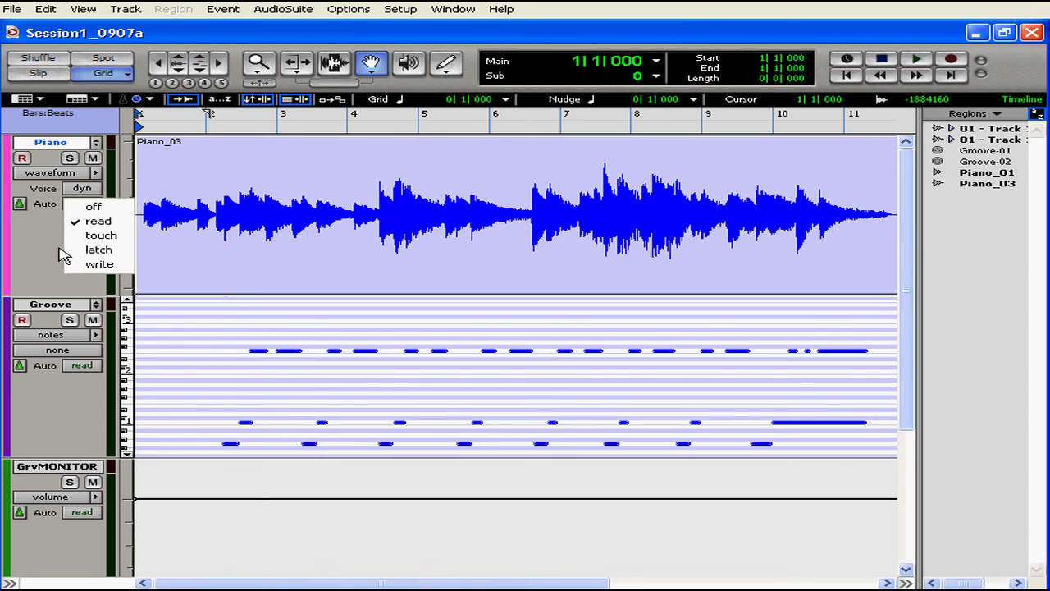
{"action": "left_click", "coordinate": [58, 246]}
Select all, switch Groove to velocity view, and lower a bar 2 note's velocity to 52.
{"action": "key", "text": "ctrl+a"}
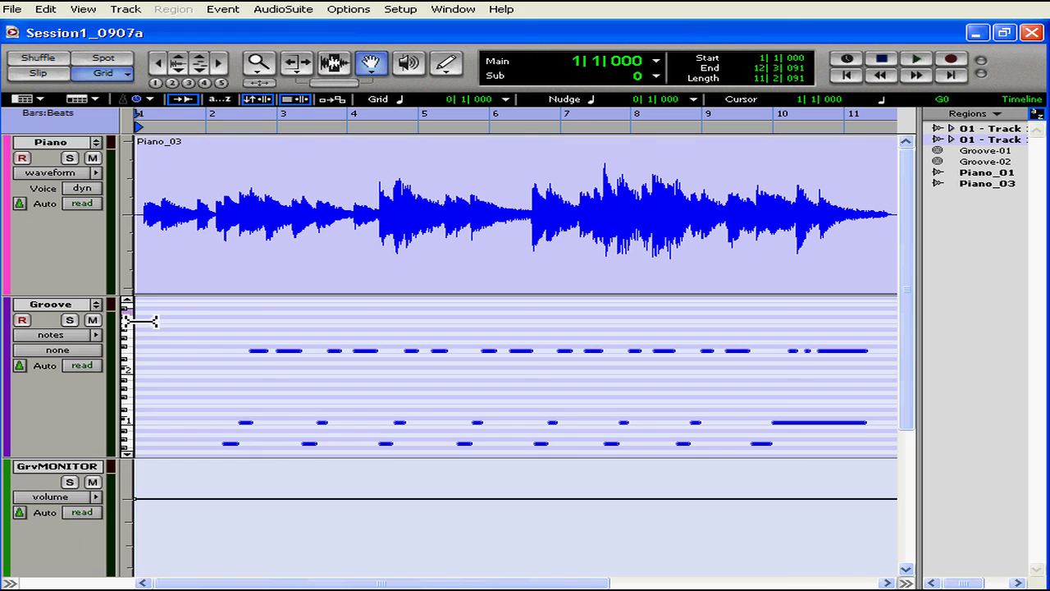
{"action": "left_click", "coordinate": [72, 336]}
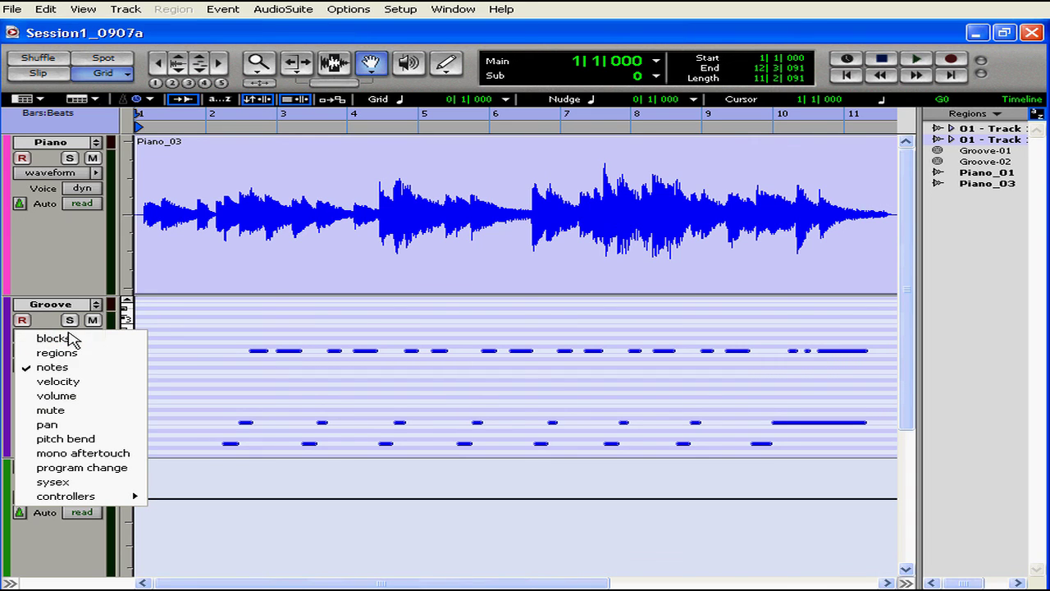
{"action": "left_click", "coordinate": [82, 384]}
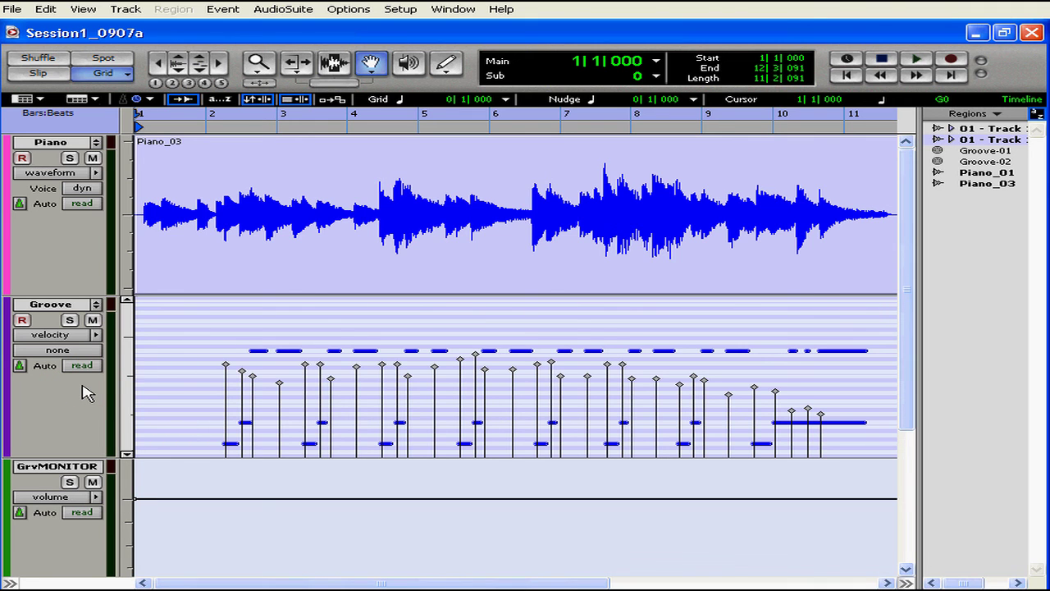
{"action": "mouse_move", "coordinate": [225, 364]}
{"action": "left_mouse_down"}
{"action": "mouse_move", "coordinate": [227, 384]}
{"action": "mouse_move", "coordinate": [243, 359]}
{"action": "mouse_move", "coordinate": [256, 392]}
{"action": "left_mouse_up"}
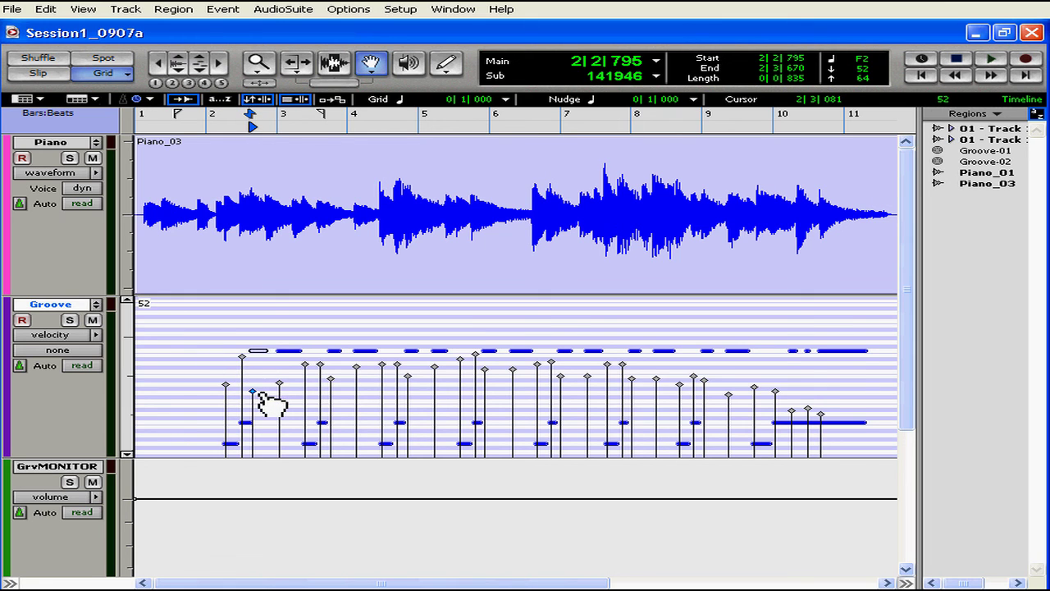
{"action": "left_click", "coordinate": [82, 334]}
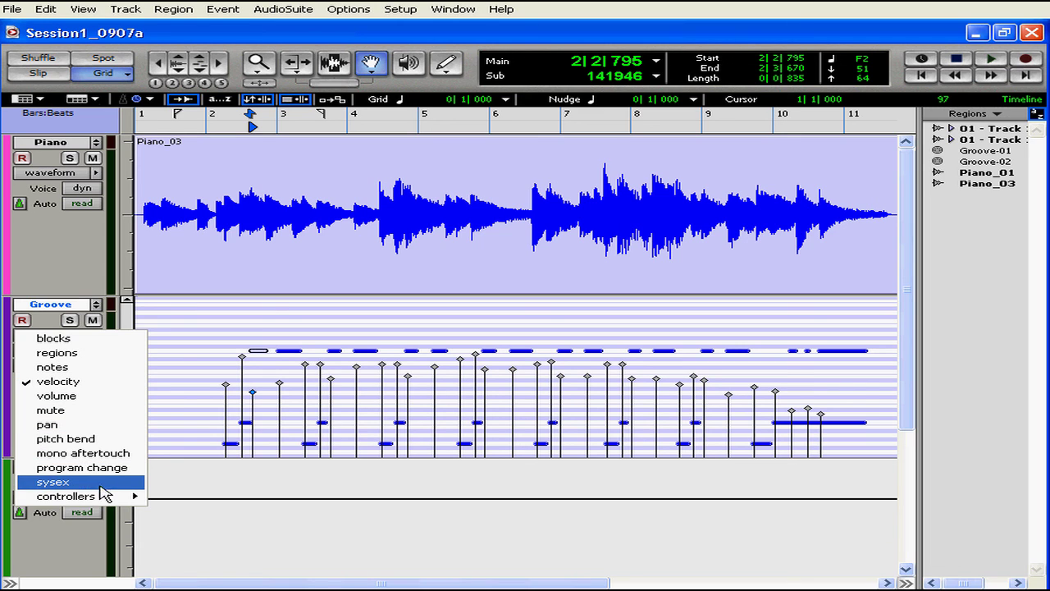
{"action": "mouse_move", "coordinate": [103, 501]}
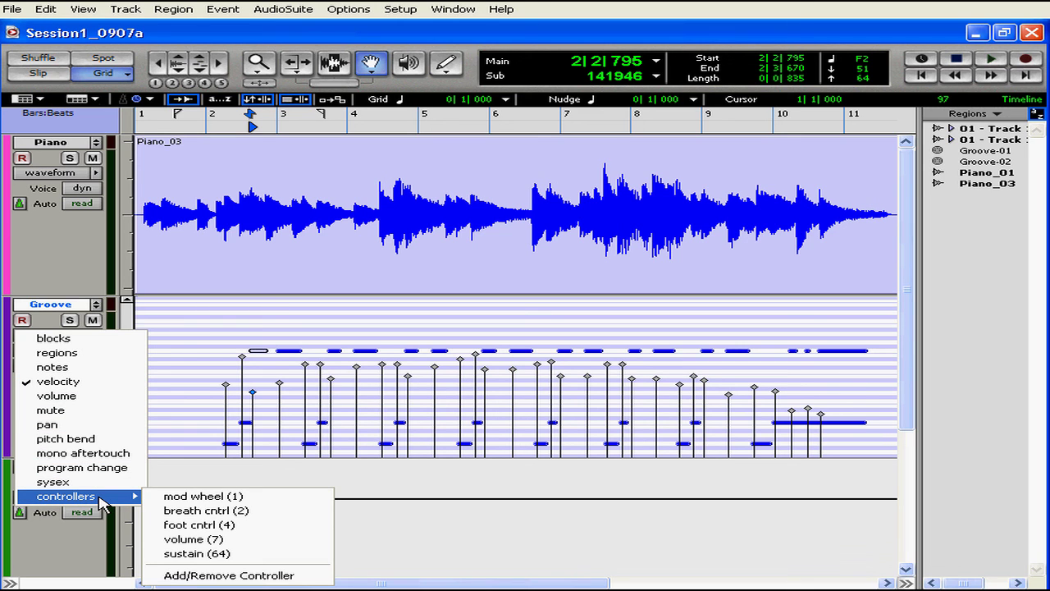
{"action": "scroll", "coordinate": [98, 457], "scroll_direction": "down", "scroll_amount": 3}
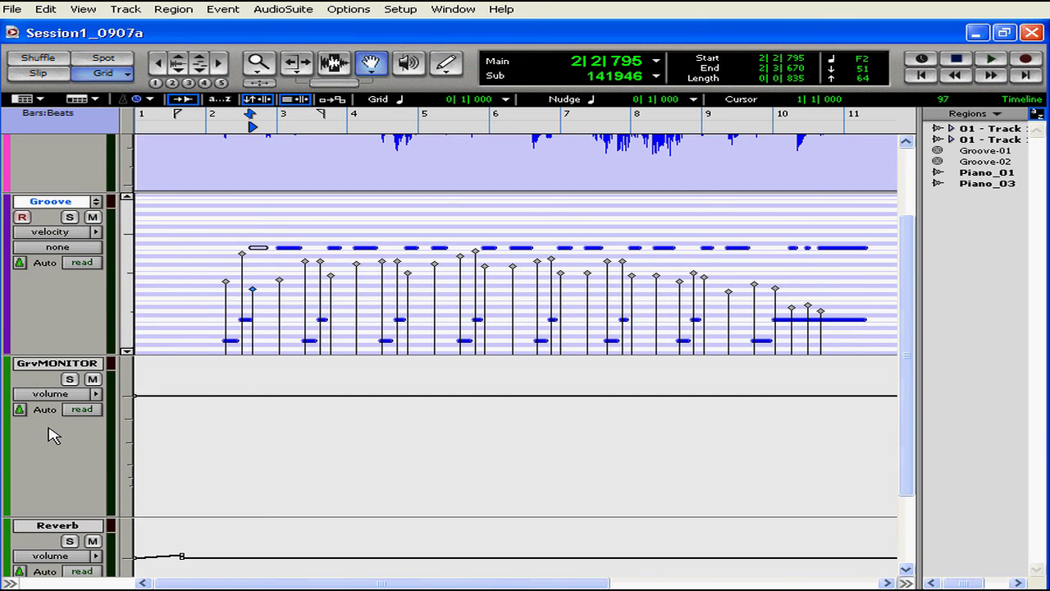
{"action": "left_click", "coordinate": [72, 394]}
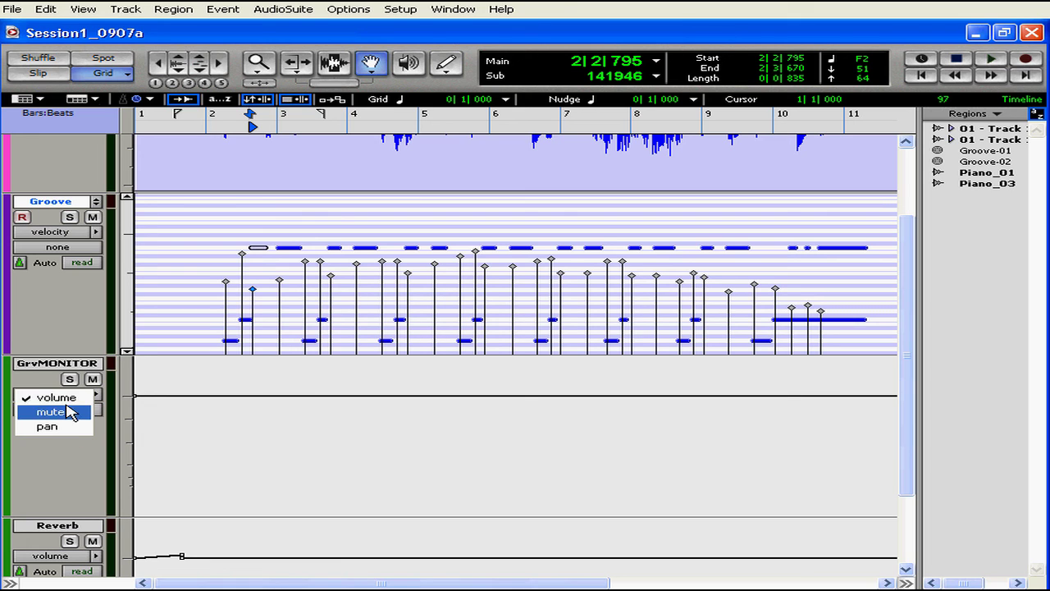
{"action": "left_click", "coordinate": [83, 463]}
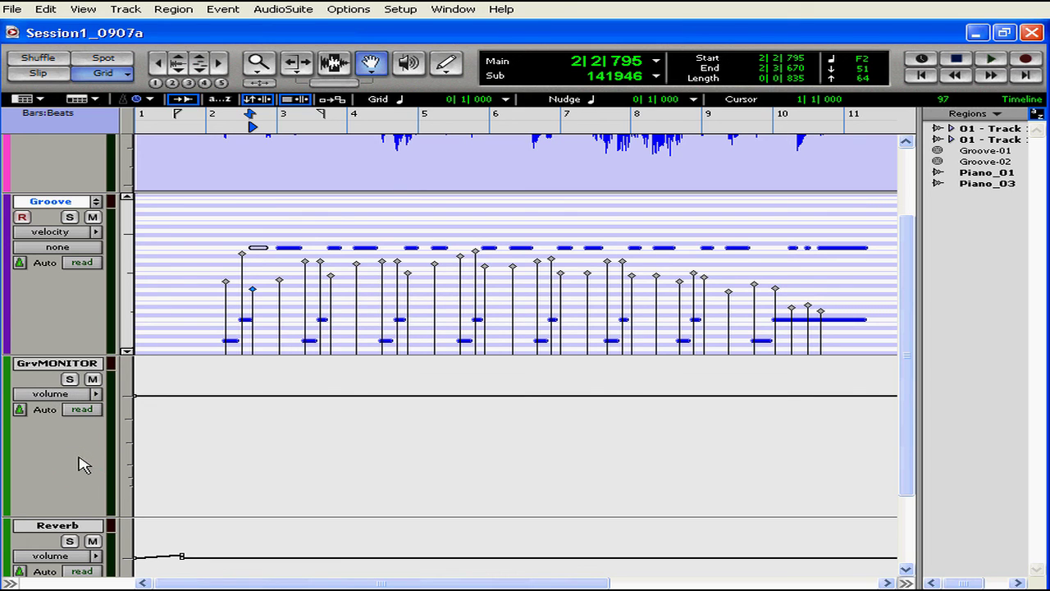
{"action": "scroll", "coordinate": [74, 461], "scroll_direction": "down", "scroll_amount": 3}
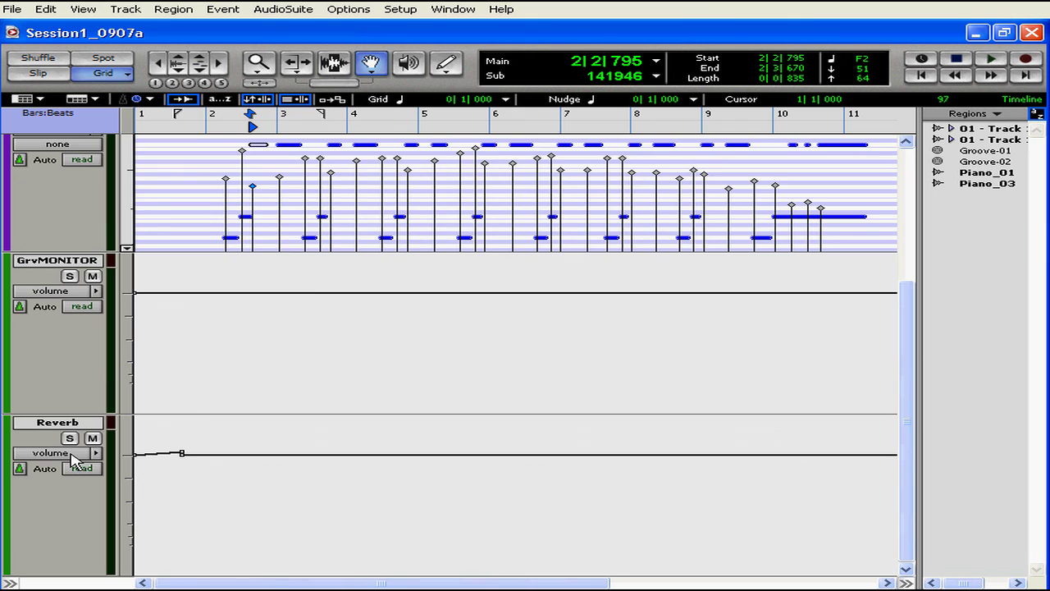
{"action": "left_click", "coordinate": [72, 456]}
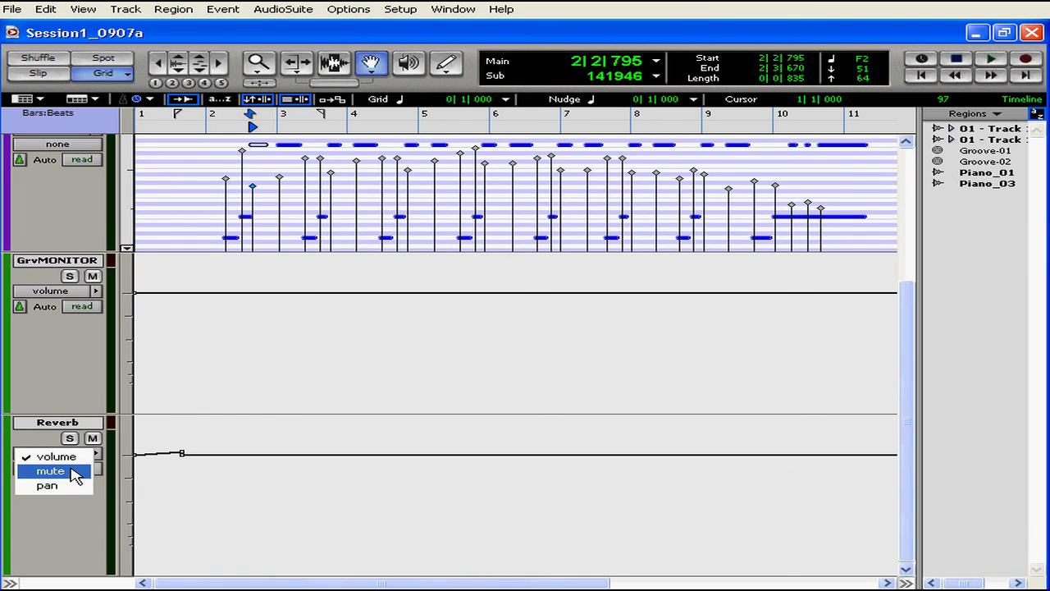
{"action": "left_click", "coordinate": [82, 512]}
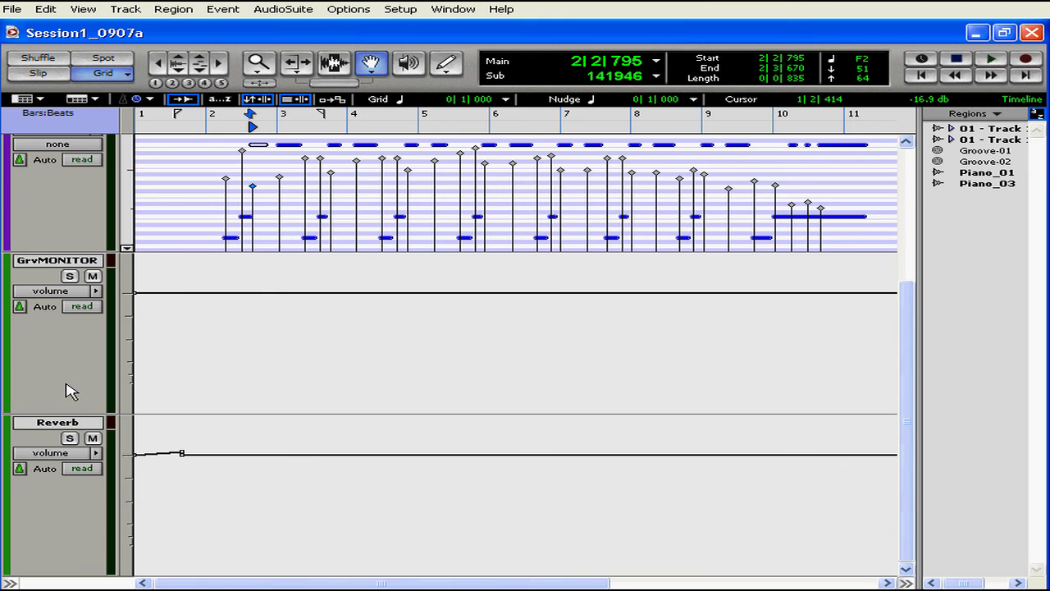
{"action": "scroll", "coordinate": [283, 513], "scroll_direction": "up", "scroll_amount": 2}
{"action": "scroll", "coordinate": [283, 513], "scroll_direction": "up", "scroll_amount": 3}
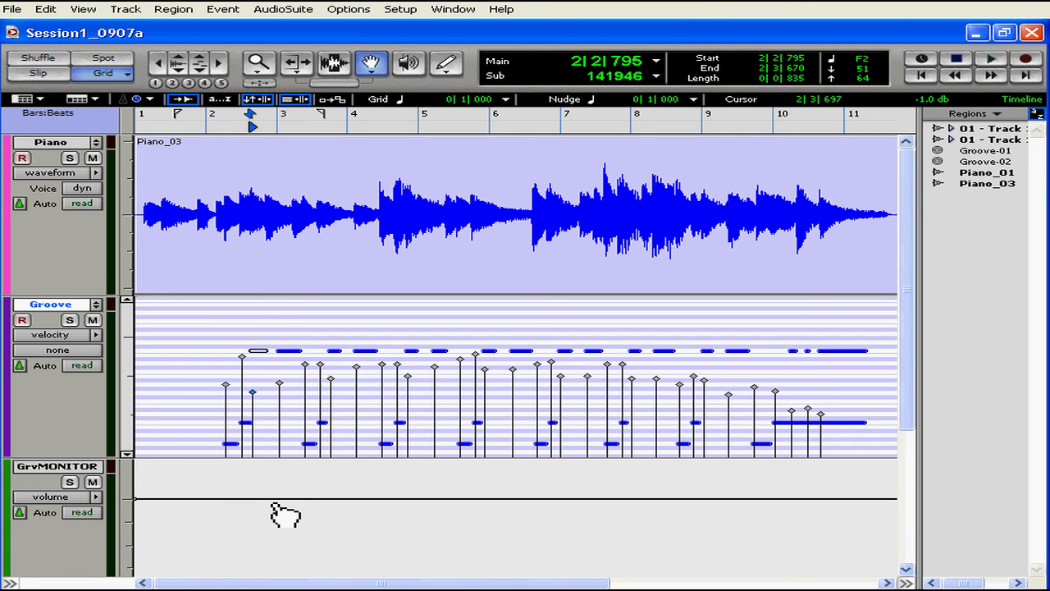